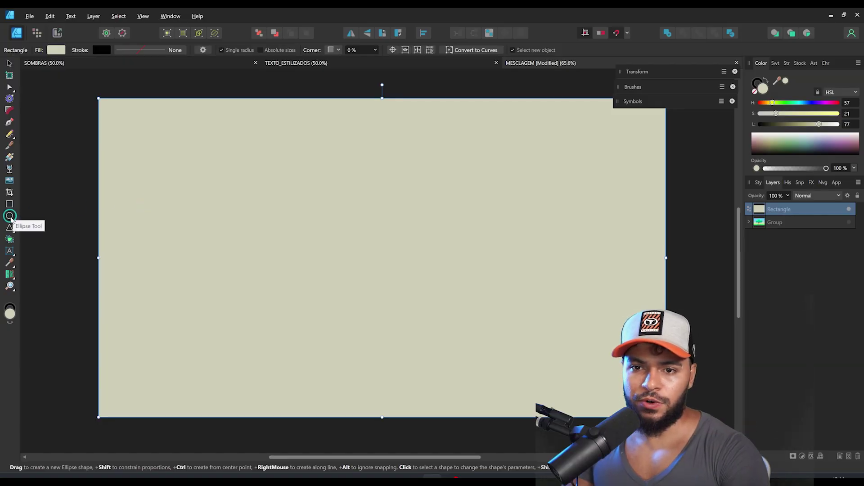
Step: Draw a circle filled green (HSL 135, 62, 45) and add two differently sized larger copies beside it, overlapping as a tree crown
left_click_drag(195, 159, 338, 301)
left_click_drag(803, 116, 794, 125)
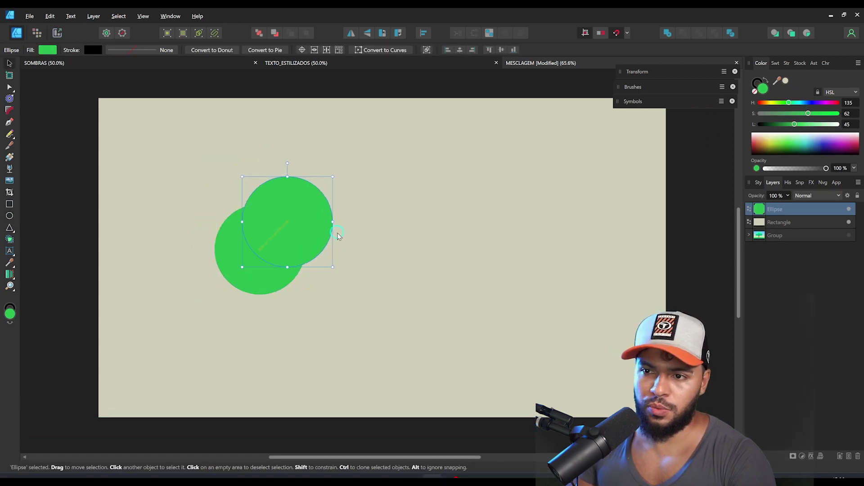
mouse_move(331, 269)
left_mouse_down()
mouse_move(366, 236)
mouse_move(433, 304)
left_mouse_up()
left_click_drag(423, 272, 418, 256)
left_click_drag(405, 265, 489, 286)
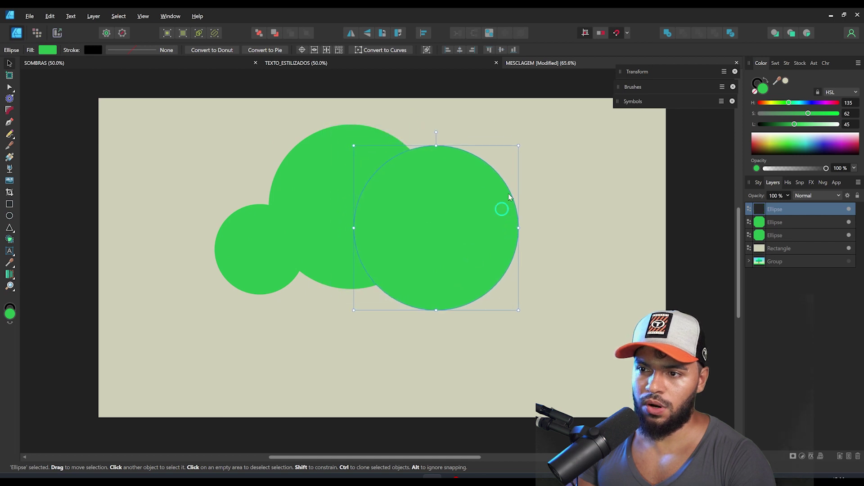
left_click_drag(501, 166, 471, 201)
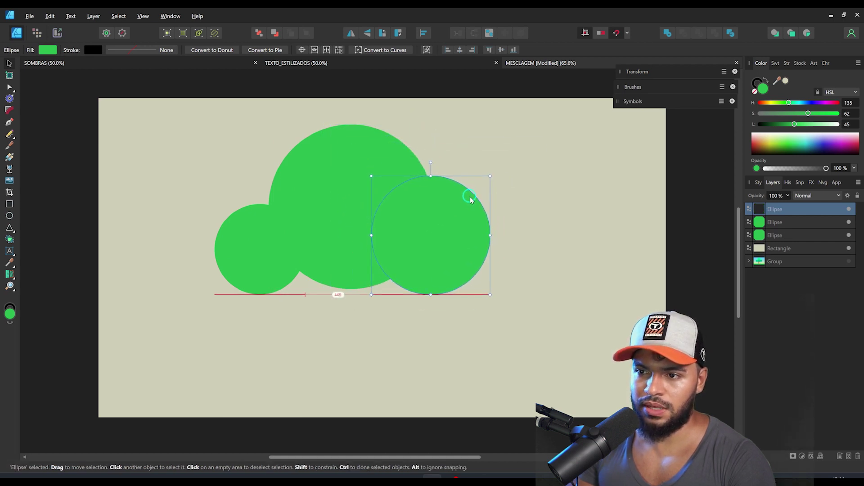
Step: Align the bottoms of the two side circles with the large middle circle and reposition all three as a crown
left_click(237, 248)
left_click(357, 210, "shift")
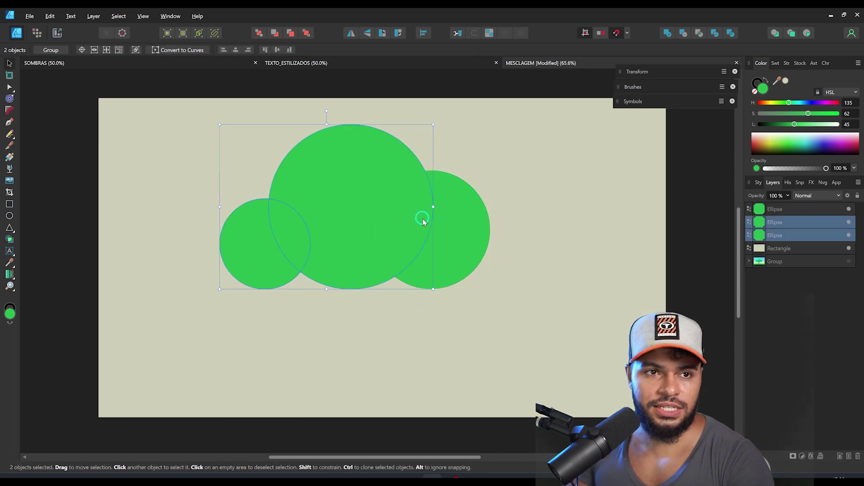
left_click(423, 219, "shift")
left_click_drag(406, 228, 435, 236)
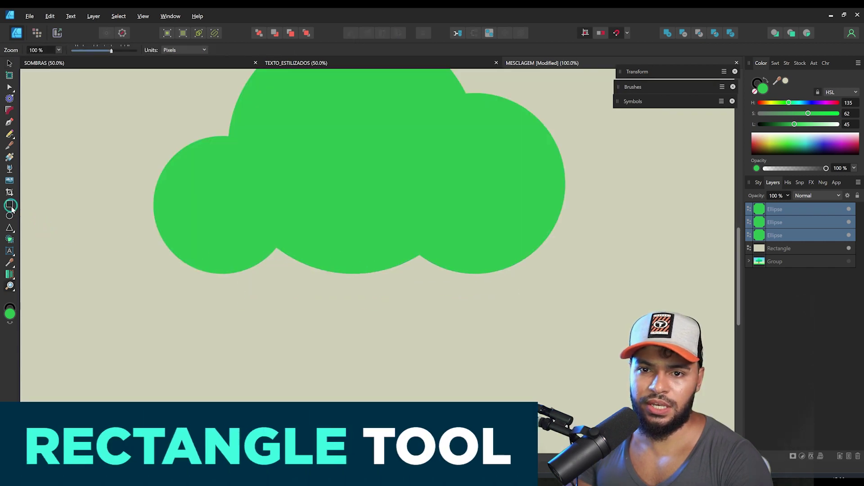
Step: Draw a narrow vertical rectangle as the trunk beneath the crown and fill it brown (HSL 32, 70, 45)
key("m")
key("m")
left_click_drag(365, 384, 332, 254)
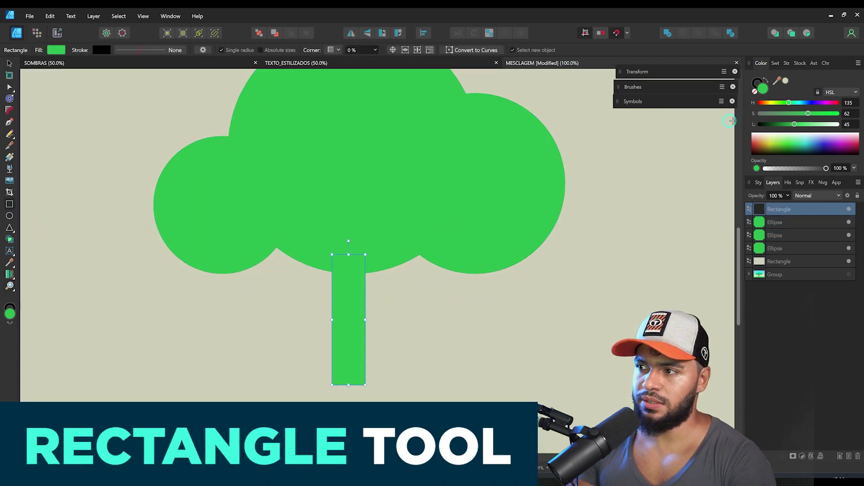
left_click(768, 106)
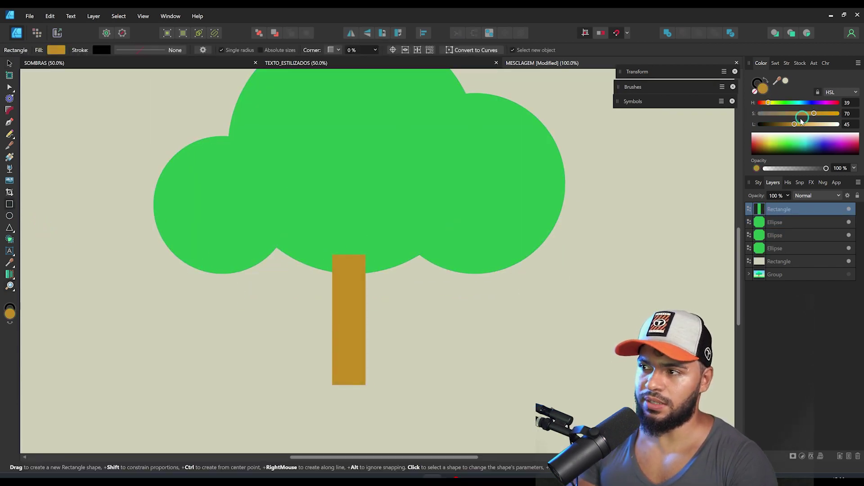
left_click(767, 104)
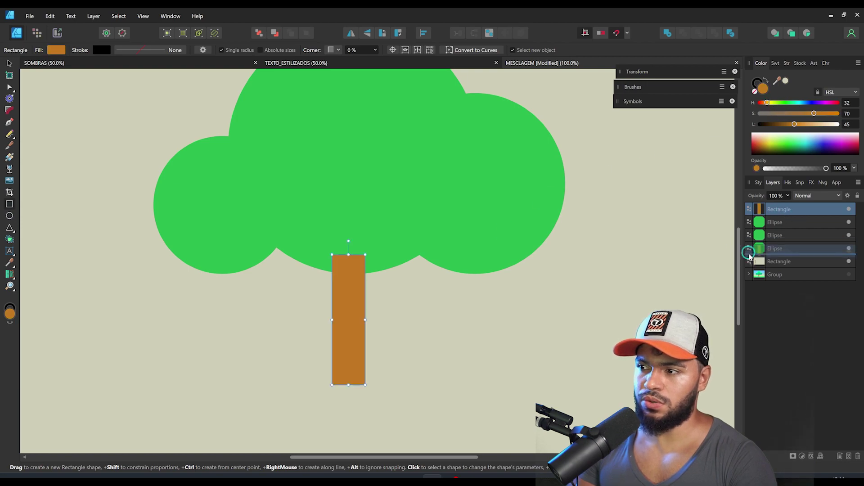
Step: Move the trunk behind the three circles and centre it under the large middle circle
left_click_drag(748, 254, 749, 255)
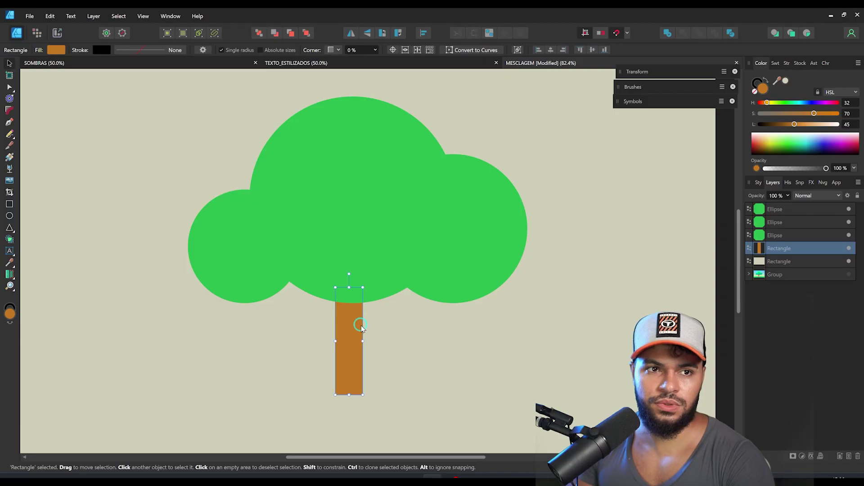
left_click_drag(340, 204, 317, 218)
left_click_drag(336, 220, 343, 213)
Step: Recolour the large middle circle teal with hue 168 and the right circle blue with hue 189
left_click(343, 212)
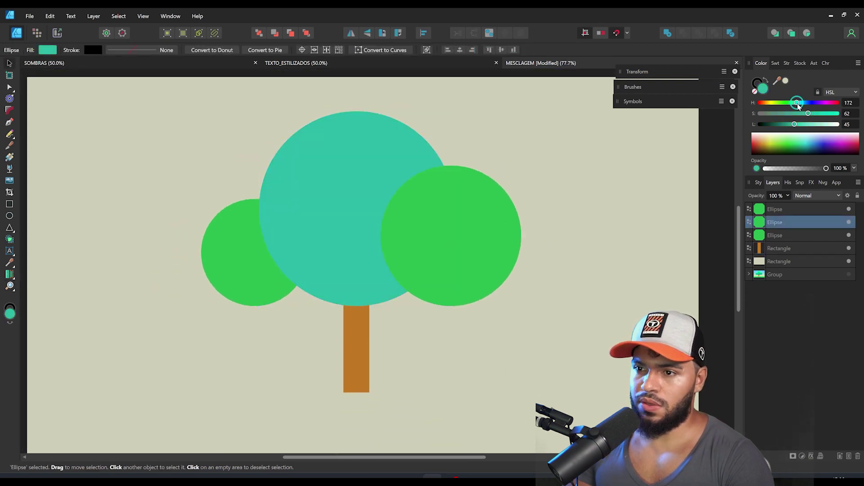
left_click(775, 209)
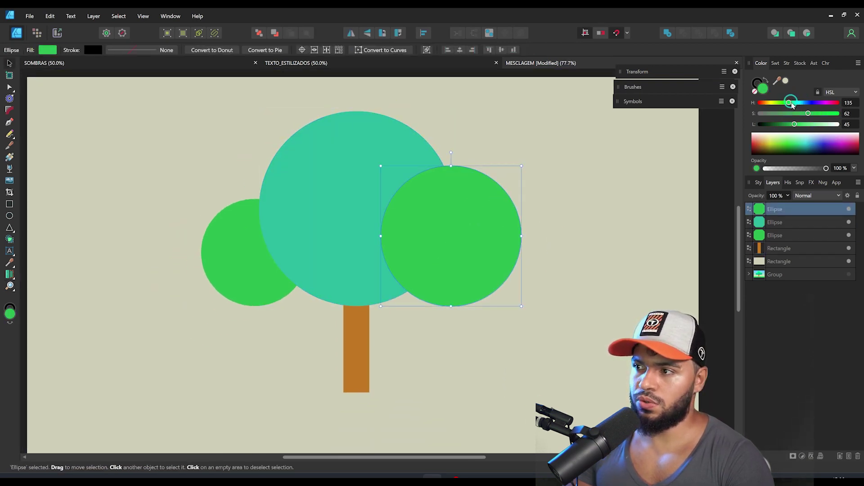
left_click_drag(799, 104, 801, 105)
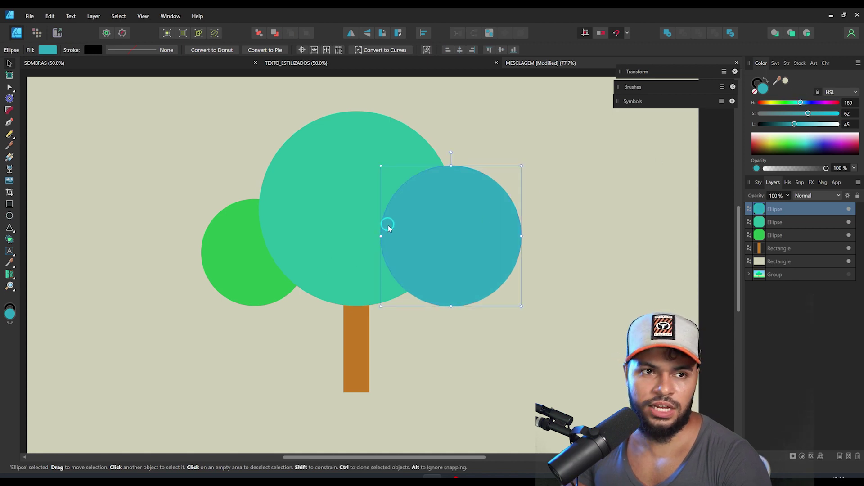
Step: Merge the three crown circles into a single curve with the Add operation
key("z")
scroll(335, 242, "up", 1)
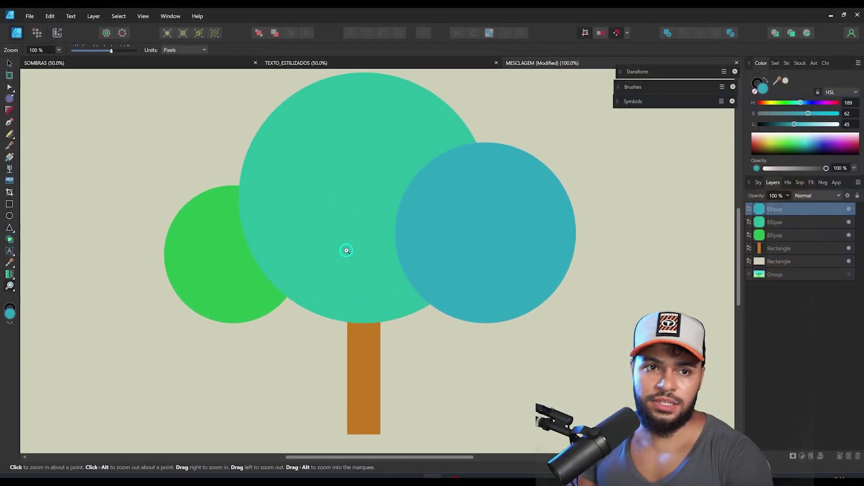
key("v")
left_click(313, 233, "shift")
left_click(221, 262, "shift")
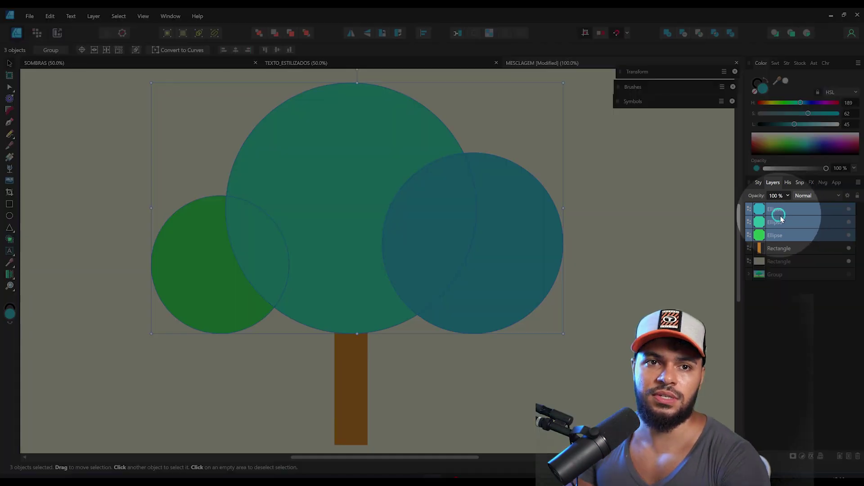
left_click(769, 210)
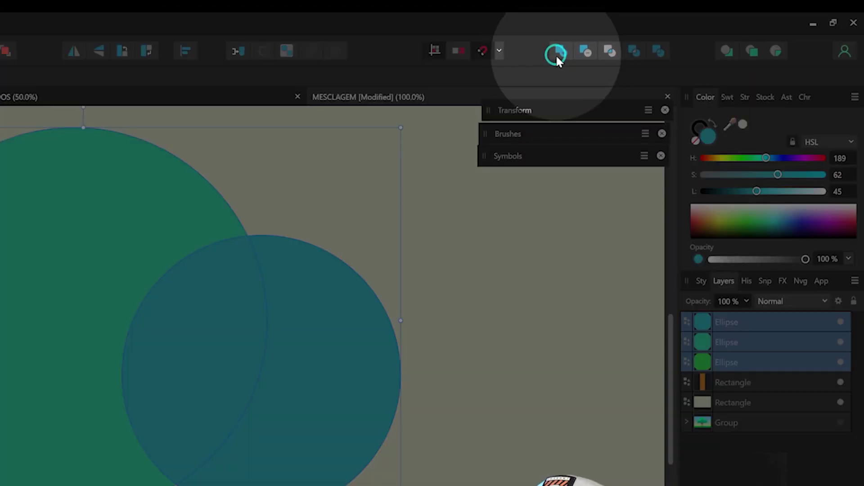
left_click(557, 55)
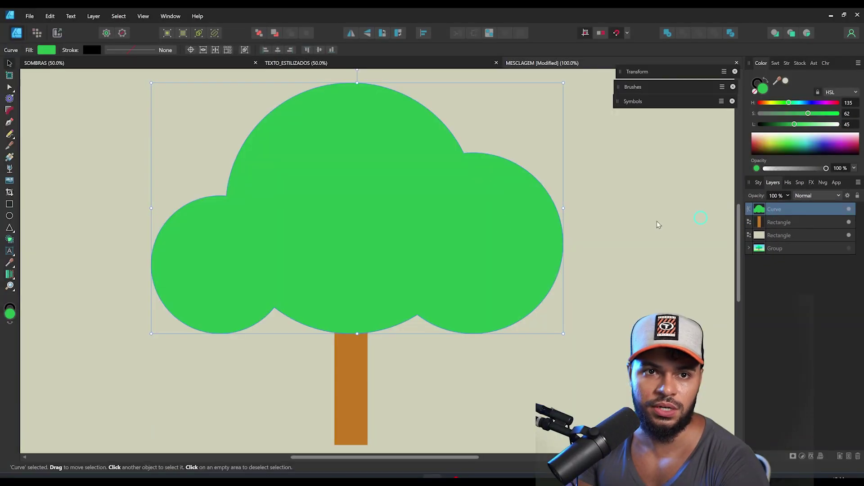
Step: Try reshaping the merged crown by moving the top node of its right lobe, and undo back to three separate circles
key("a")
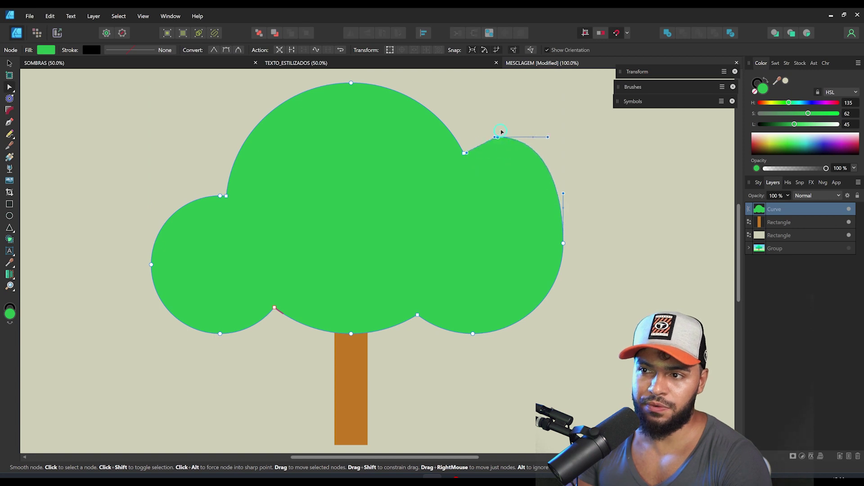
left_click_drag(502, 131, 474, 148)
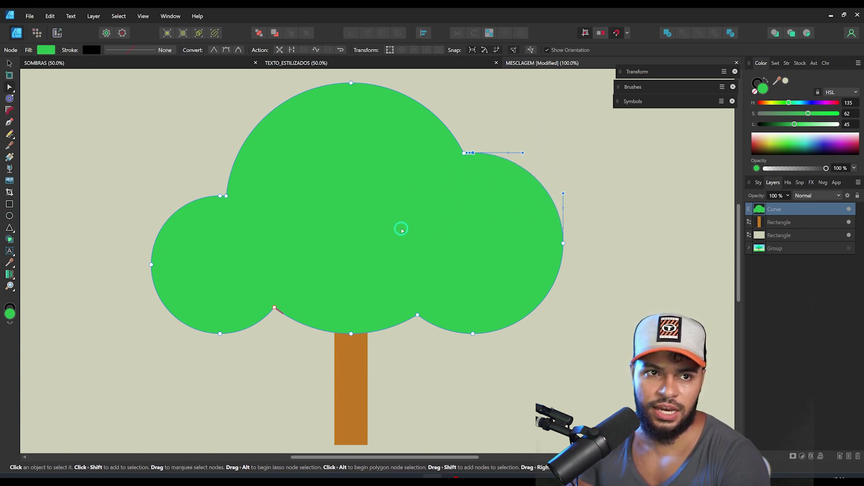
key("v")
key("ctrl+z")
key("ctrl+z")
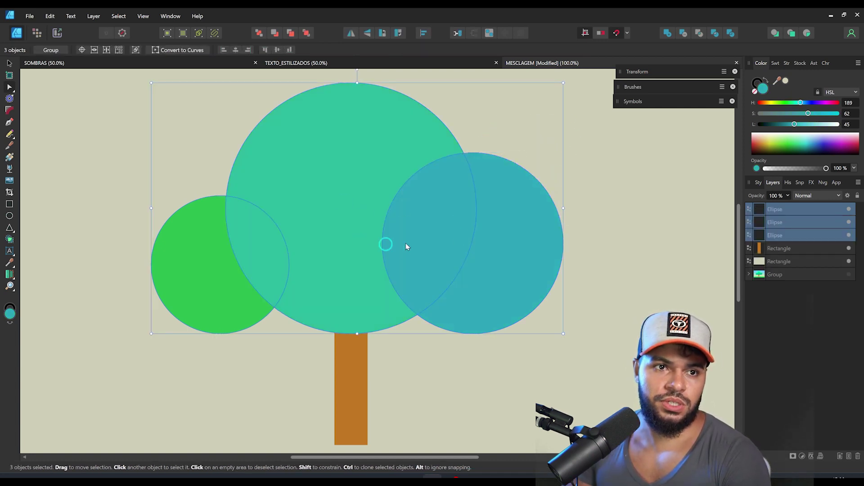
Step: Try the Subtract and Intersect operations on the selected crown circles and undo the results
left_click(199, 261, "shift")
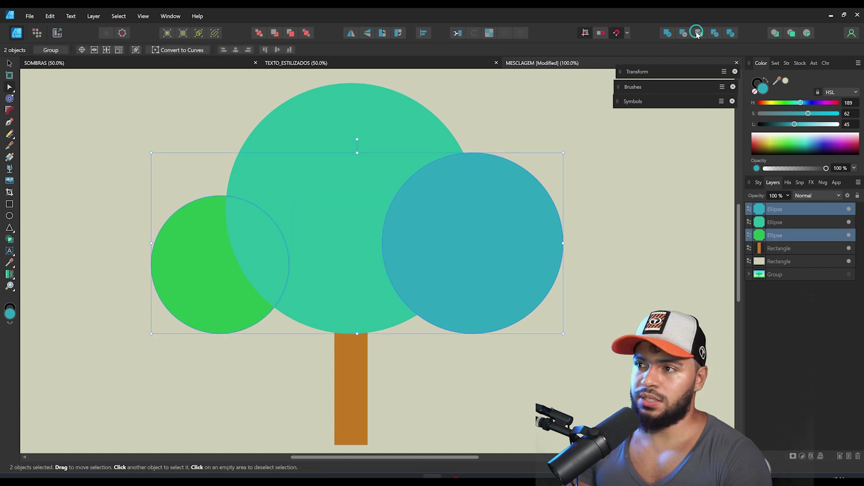
left_click(477, 218)
left_click(335, 188, "shift")
left_click(210, 244, "shift")
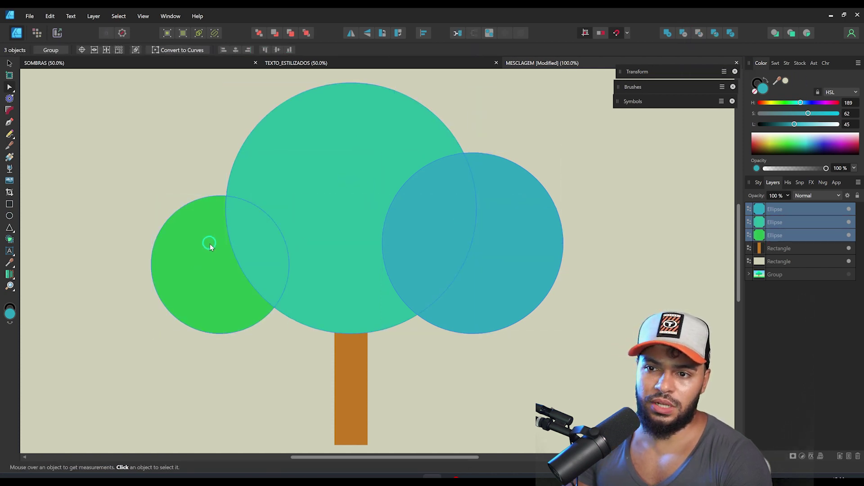
left_click(683, 33)
key("ctrl+z")
left_click(699, 33)
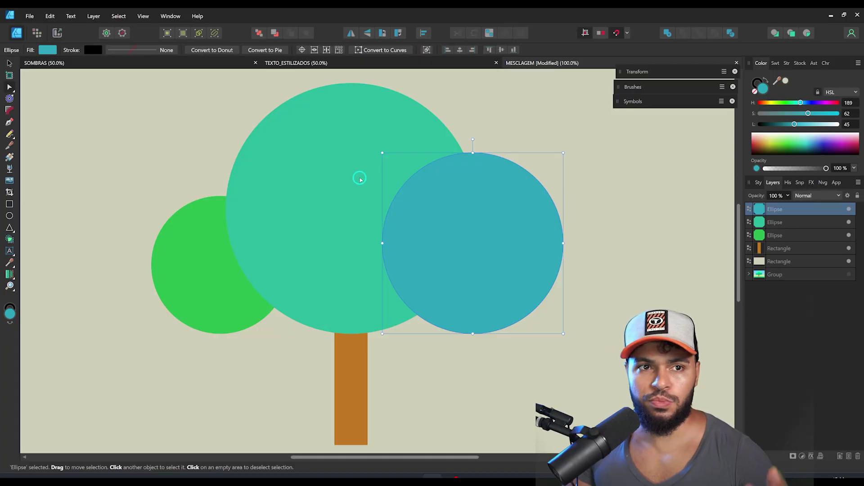
Step: Combine the three crown circles into a non-destructive compound shape
left_click(359, 178, "shift")
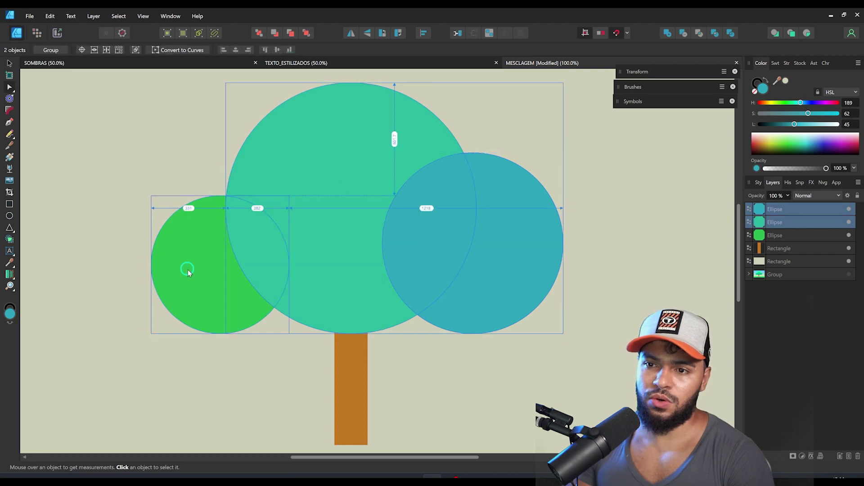
left_click(187, 270, "shift")
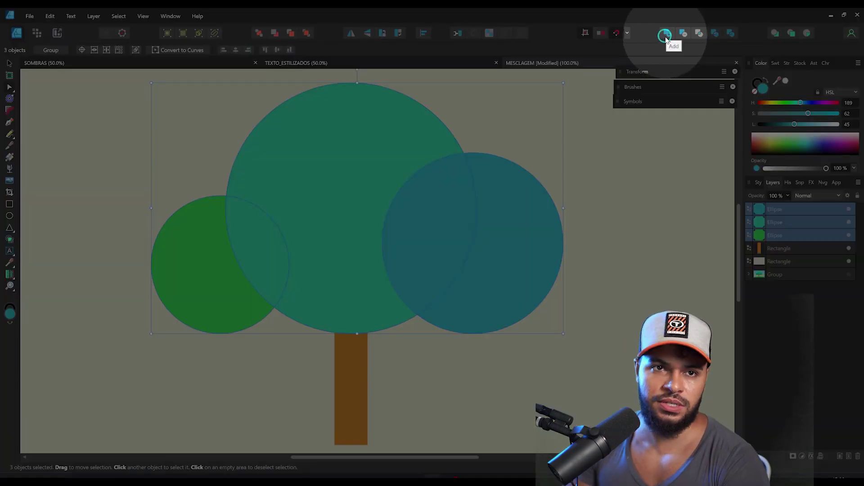
left_click(666, 38)
key("ctrl+z")
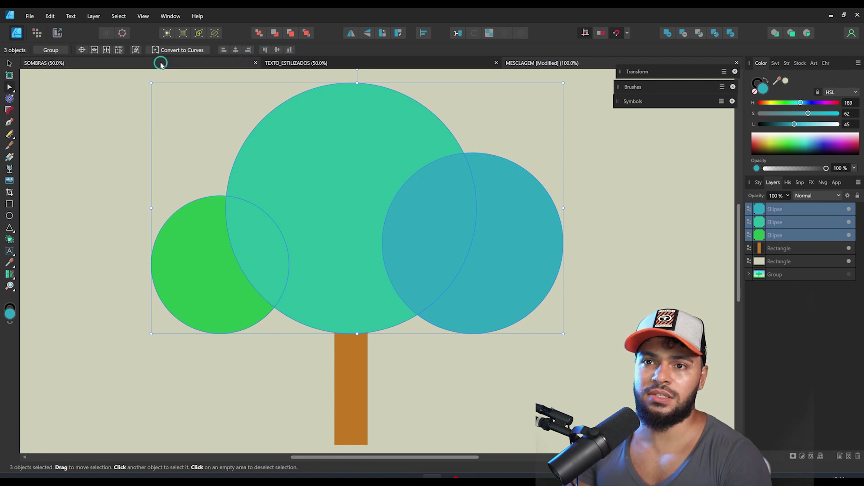
left_click(93, 16)
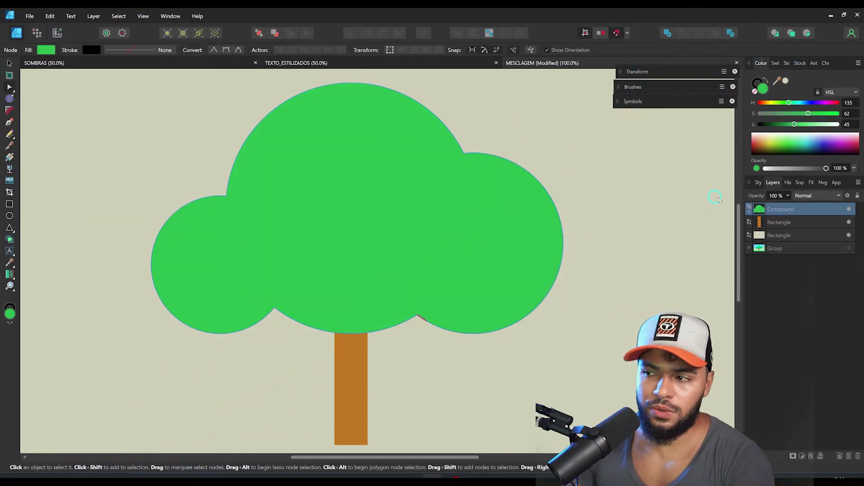
Step: Expand the compound's contents and select the right circle inside it
left_click(749, 209)
left_click(779, 235)
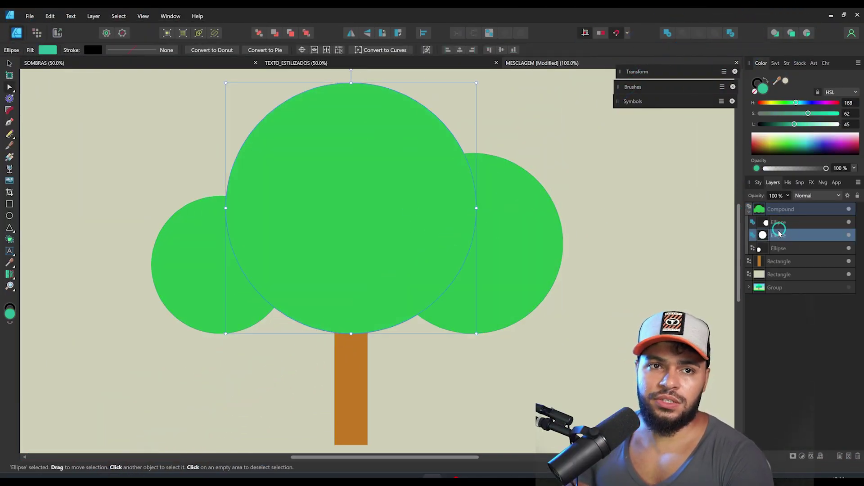
left_click(781, 223)
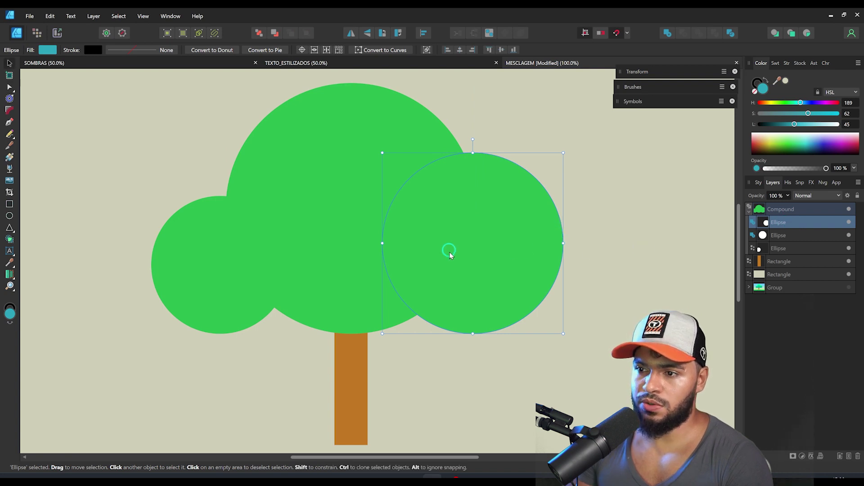
left_click_drag(449, 252, 448, 252)
key("z")
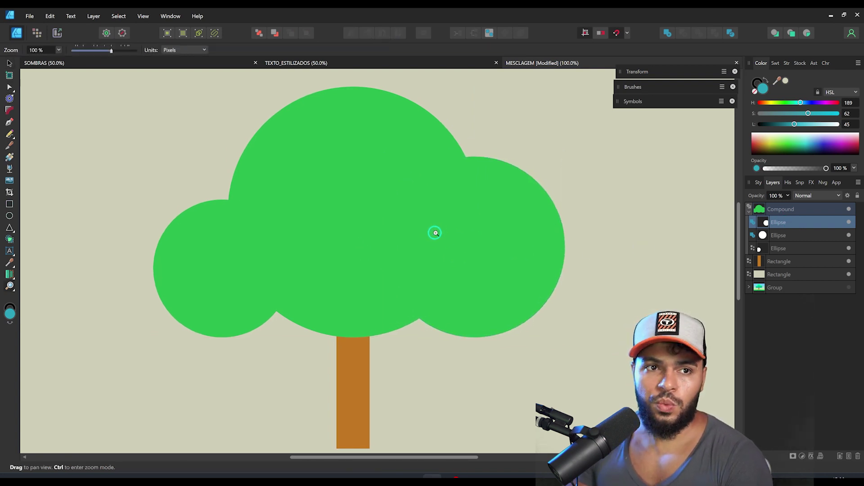
Step: Duplicate the right circle inside the compound, shrink it, and place copies around the crown's edge to form a bumpy outline
key("v")
left_click_drag(491, 263, 487, 197)
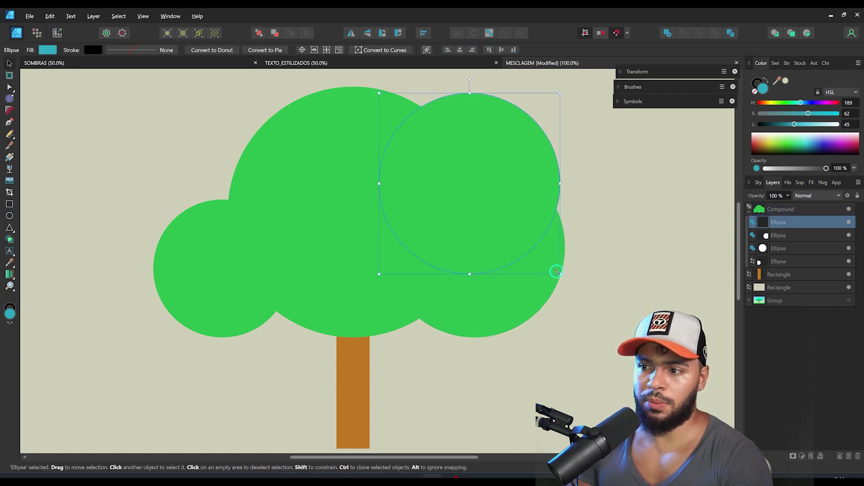
left_click_drag(560, 273, 285, 186)
mouse_move(284, 181)
left_mouse_down()
mouse_move(252, 237)
mouse_move(286, 312)
mouse_move(460, 322)
left_mouse_up()
mouse_move(542, 224)
left_mouse_down()
mouse_move(533, 320)
mouse_move(575, 289)
mouse_move(443, 155)
left_mouse_up()
left_click_drag(339, 133, 355, 224)
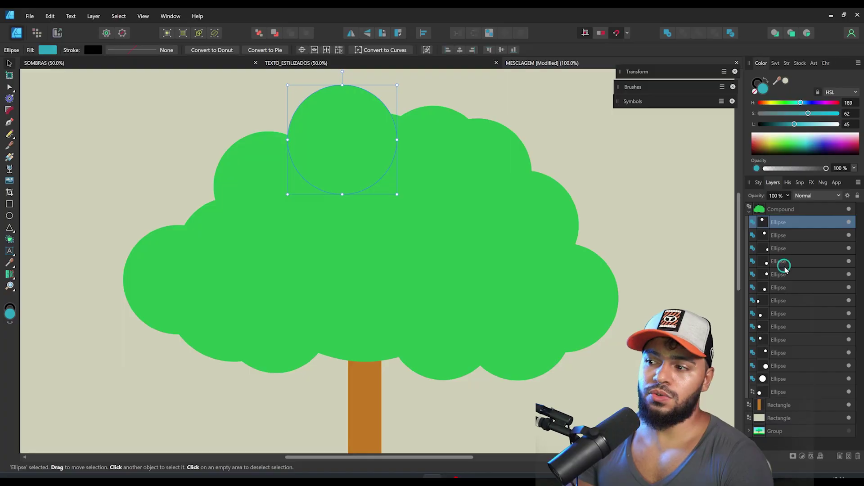
Step: Apply a linear gradient to the whole compound, running from light green above to dark green at its lower right
left_click(768, 263)
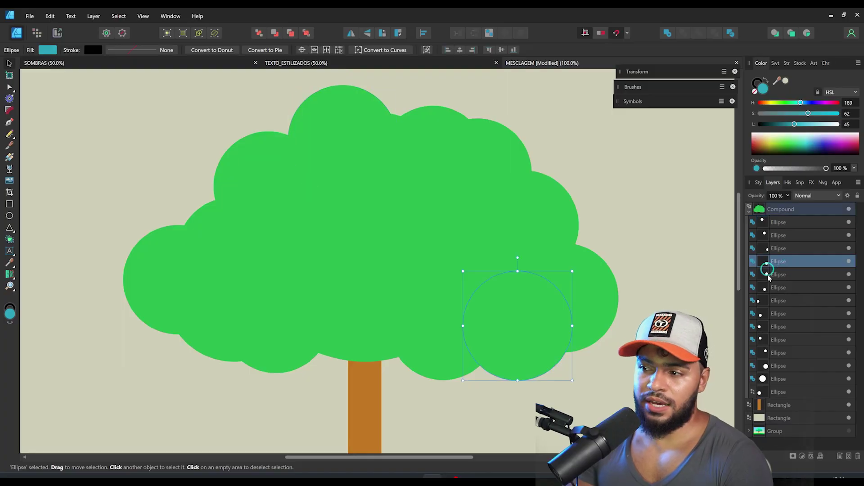
left_click(783, 211)
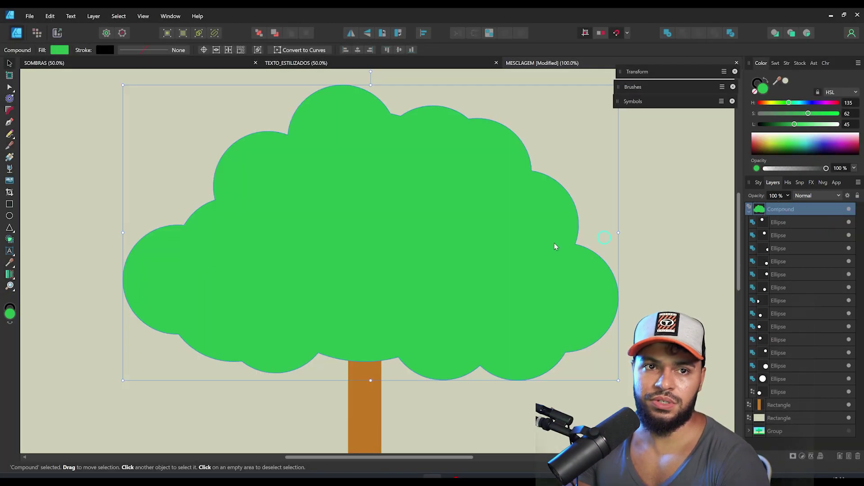
key("g")
left_click_drag(370, 182, 533, 335)
mouse_move(494, 343)
left_mouse_down()
mouse_move(406, 312)
mouse_move(436, 359)
mouse_move(524, 389)
mouse_move(550, 356)
left_mouse_up()
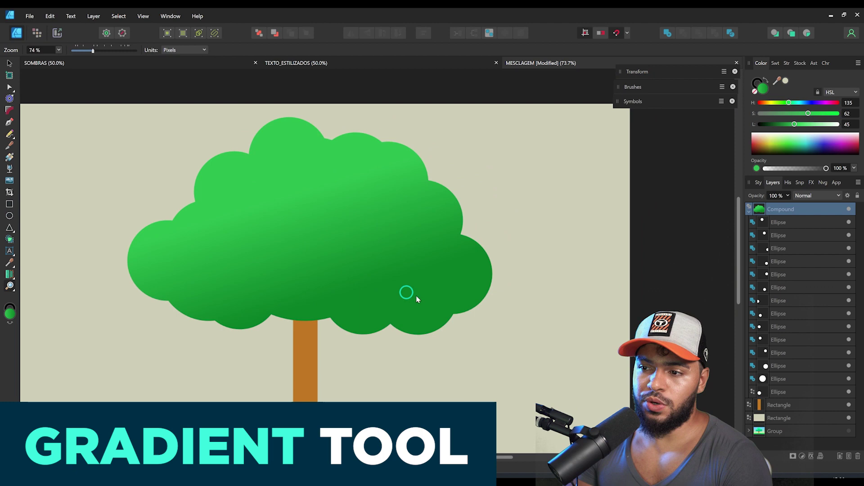
Step: Try moving individual circles at the lower right of the gradient-filled compound and undo the moves
key("v")
double_click(419, 304)
left_click_drag(502, 346, 469, 305)
left_click_drag(495, 323, 502, 247)
key("ctrl+z")
key("ctrl+z")
key("ctrl+z")
key("ctrl+z")
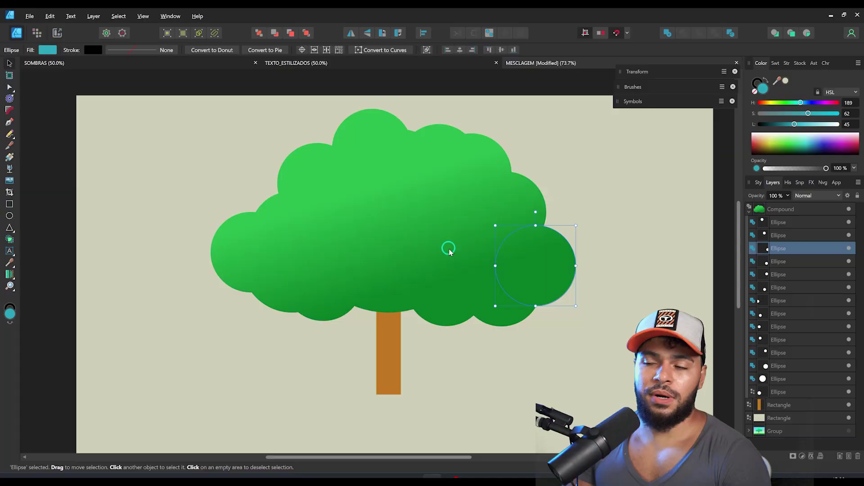
Step: Draw a rectangle across the crown's lower part inside the compound and set its operation to subtract
scroll(399, 216, "up", 1)
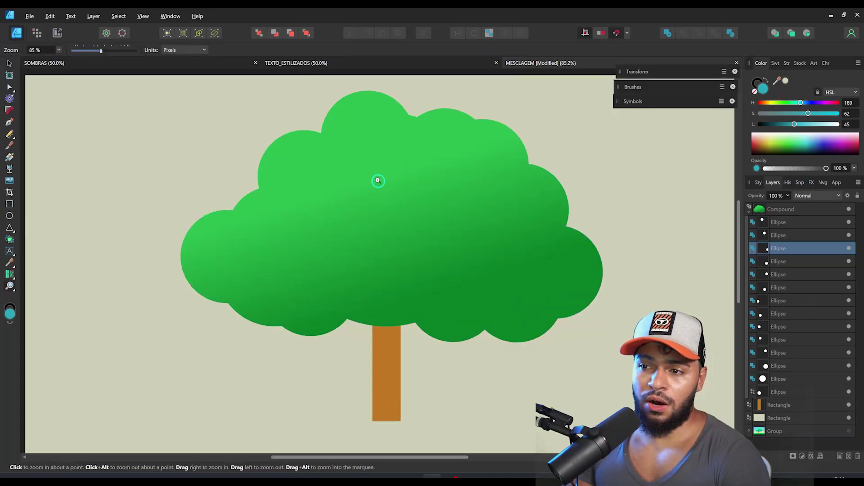
left_click(350, 126)
scroll(397, 144, "up", 1)
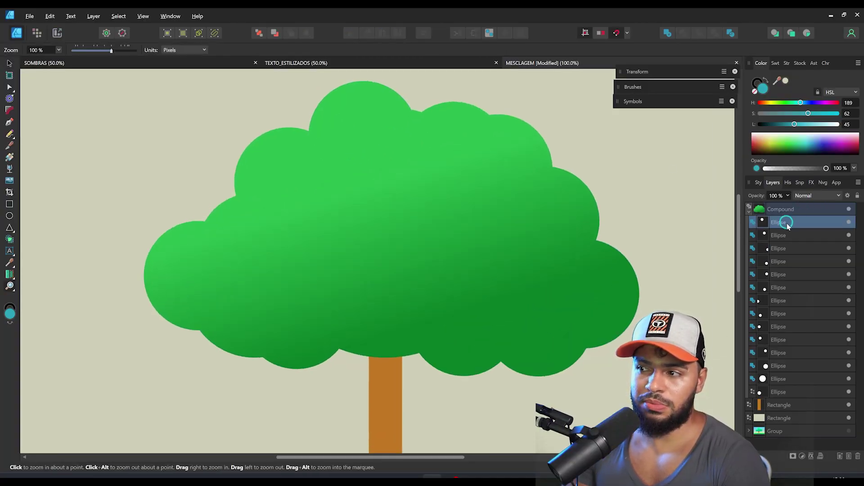
left_click_drag(474, 294, 452, 256)
key("ctrl")
key("ctrl")
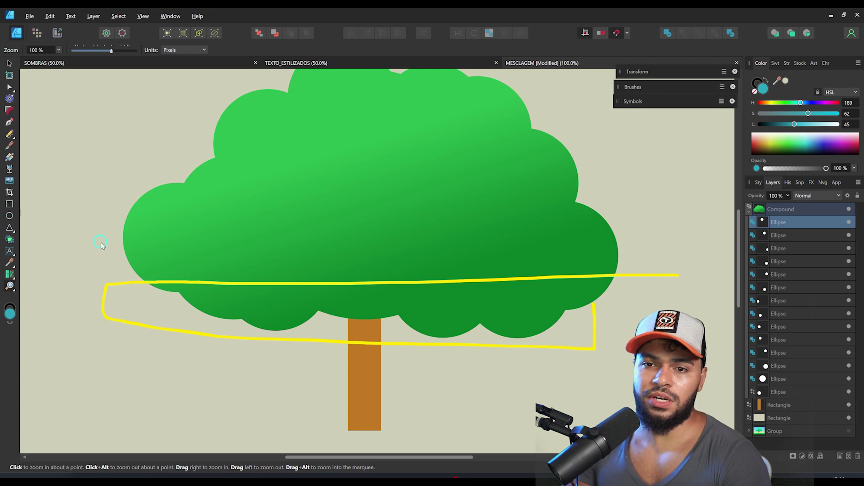
key("Escape")
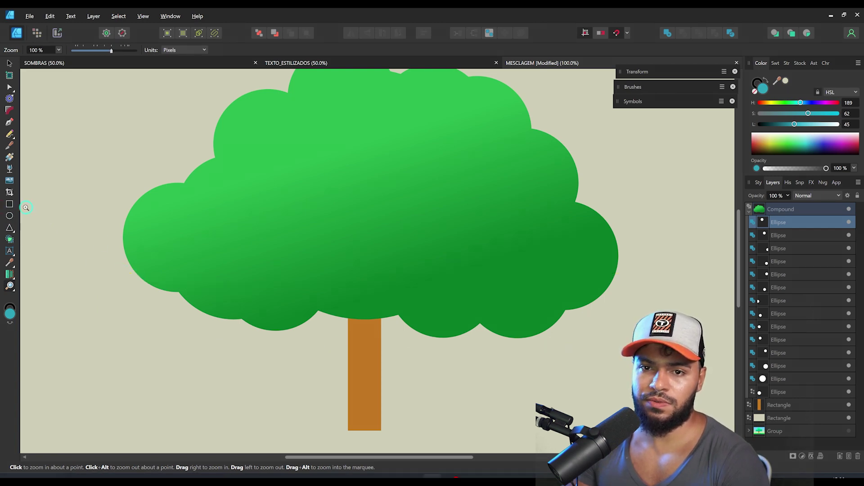
left_click(9, 204)
mouse_move(118, 265)
left_mouse_down()
mouse_move(357, 266)
mouse_move(645, 348)
left_mouse_up()
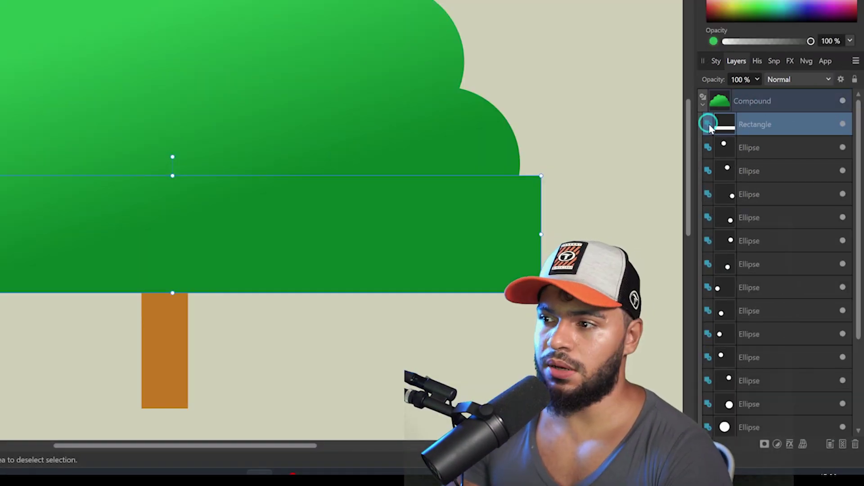
left_click(709, 128)
left_click(730, 160)
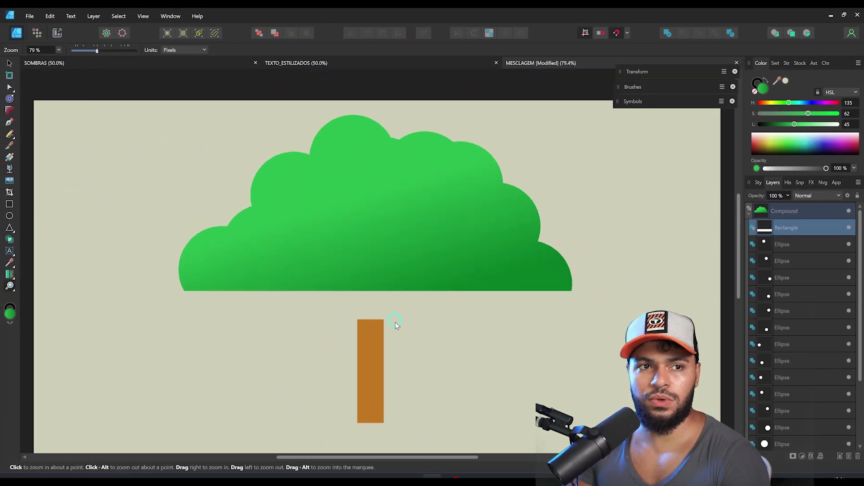
Step: Make the subtracting rectangle taller so the crown's flat base sits higher
key("v")
left_click_drag(395, 322, 377, 269)
key("z")
left_click_drag(406, 205, 423, 199)
key("v")
left_click(427, 197)
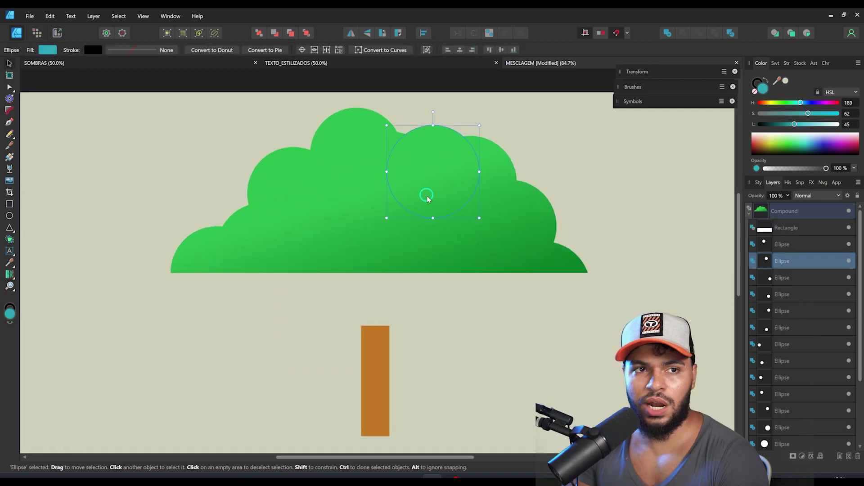
Step: Try a white fill on the whole crown compound and undo it
left_click(774, 216)
left_click_drag(794, 124, 842, 126)
left_click(378, 243)
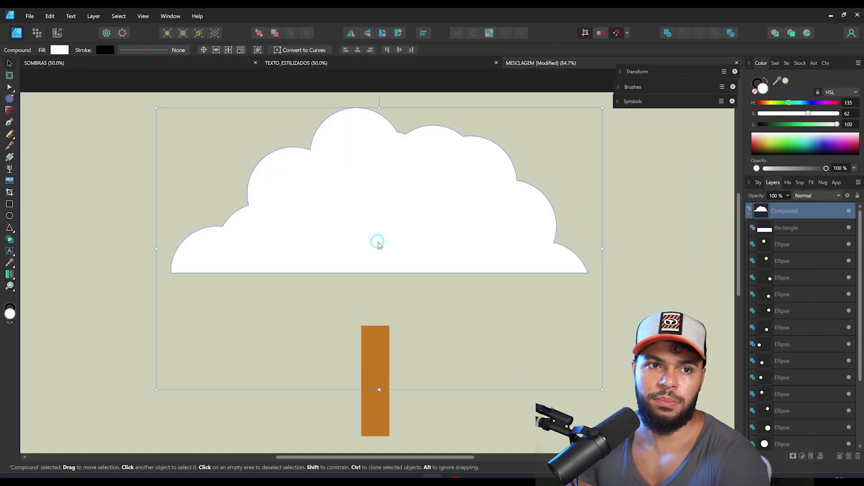
scroll(360, 244, "down", 1)
key("ctrl+z")
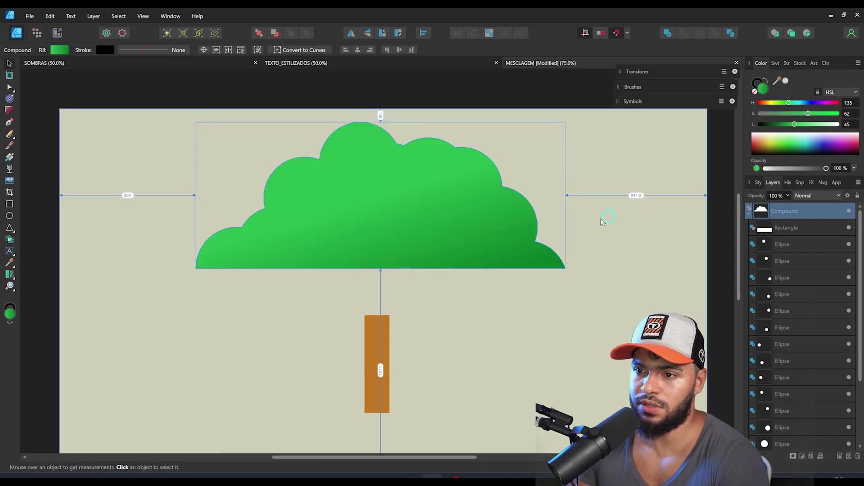
Step: Place a much smaller copy of the crown at its upper left and fill it white as a cloud
left_click_drag(578, 371, 330, 213)
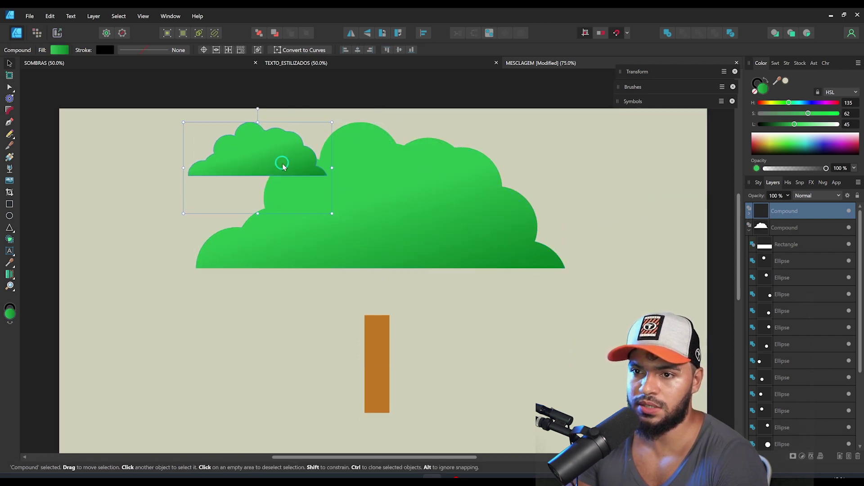
left_click_drag(282, 163, 227, 163)
left_click_drag(826, 124, 845, 128)
Step: Delete several individual circles inside the white cloud compound to give it a simpler outline
left_click_drag(159, 144, 342, 149)
double_click(314, 152)
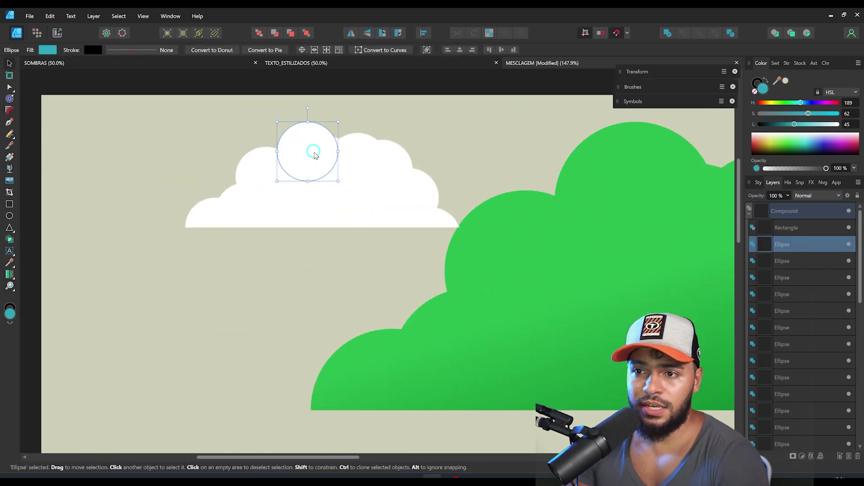
left_click(331, 159)
left_click(405, 155)
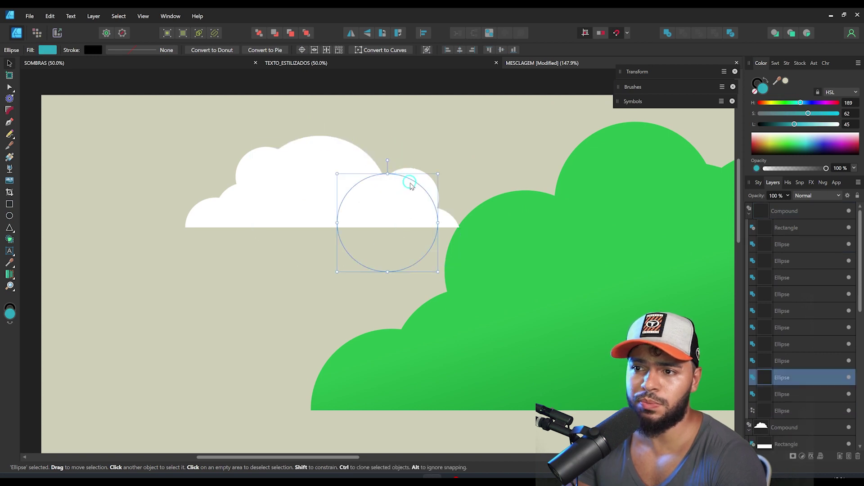
left_click(410, 184)
left_click(266, 174)
key("Delete")
left_click(243, 194)
key("space")
scroll(241, 180, "down", 1)
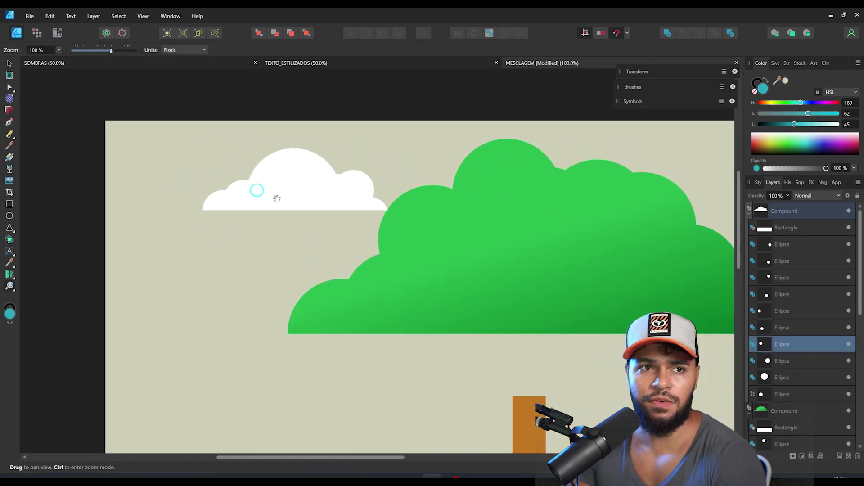
Step: Shift the whole white cloud further left and place a copy of it at the tree's upper right
left_click(778, 215)
key("space")
left_click_drag(298, 197, 167, 180)
mouse_move(167, 180)
left_mouse_down()
mouse_move(544, 194)
mouse_move(635, 185)
left_mouse_up()
key("space")
left_click_drag(559, 190, 422, 193)
left_click_drag(426, 193, 523, 194)
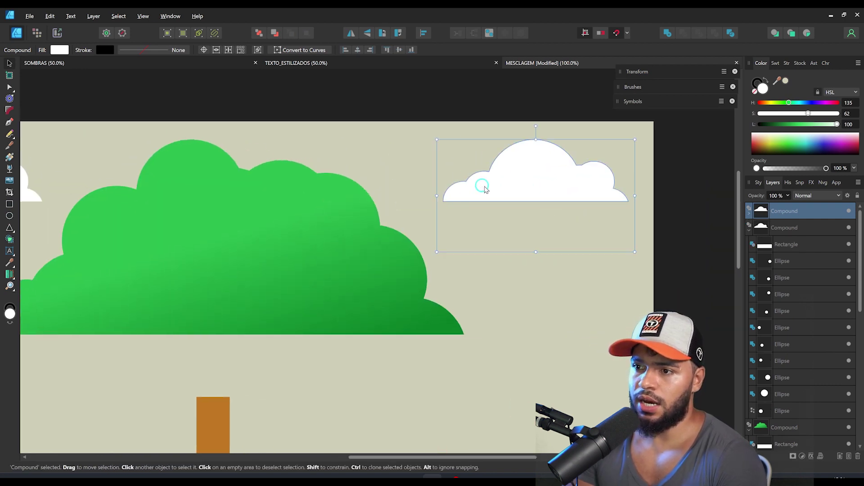
Step: Delete two circles in the right cloud and rework its large central circle to vary the outline
double_click(484, 187)
key("Delete")
left_click(593, 168)
key("Delete")
left_click(567, 150)
left_click_drag(581, 139, 536, 182)
key("z")
left_click_drag(649, 159, 586, 169)
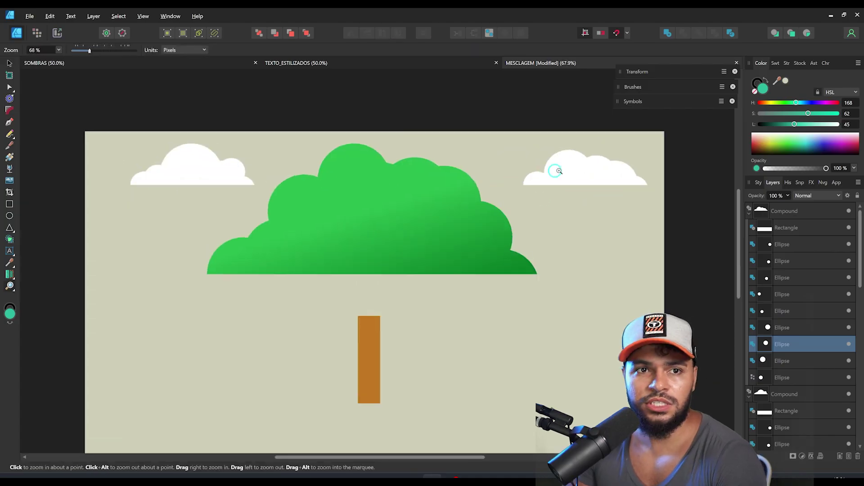
Step: Examine individual circles inside the right cloud and the outline of the whole compound
key("v")
left_click(621, 165)
left_click(581, 161)
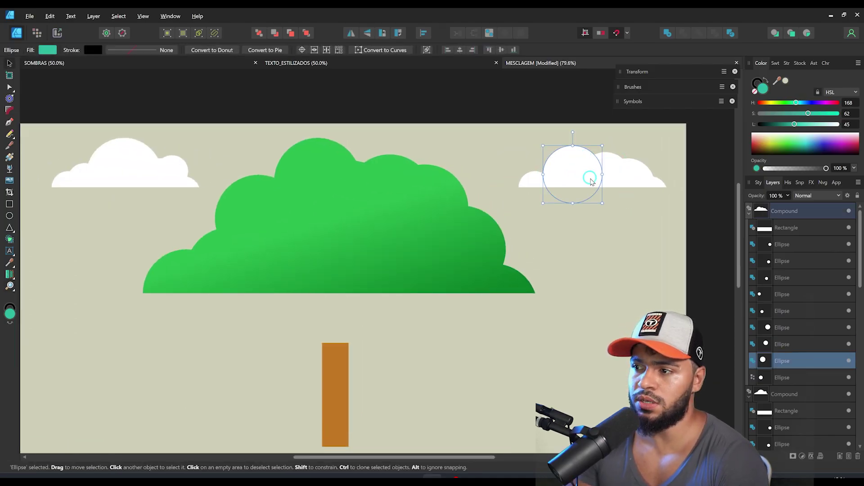
left_click_drag(652, 187, 463, 215)
key("z")
left_click_drag(417, 192, 545, 216)
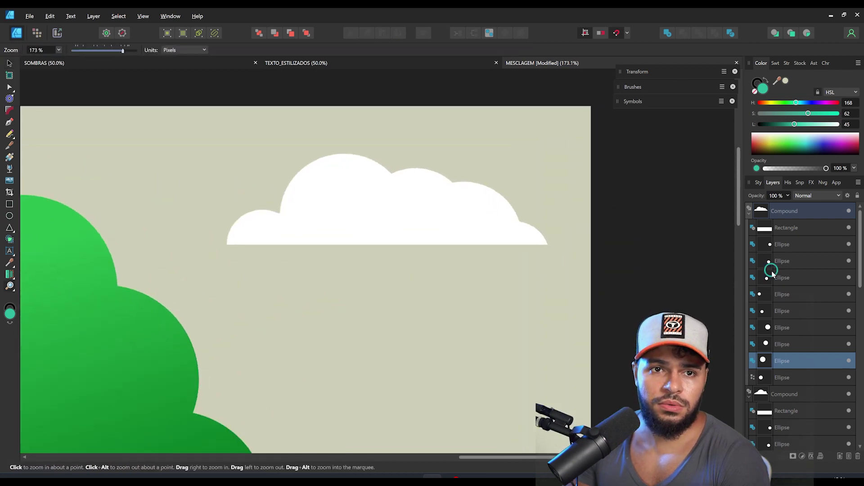
left_click(794, 220)
left_click(513, 197)
key("v")
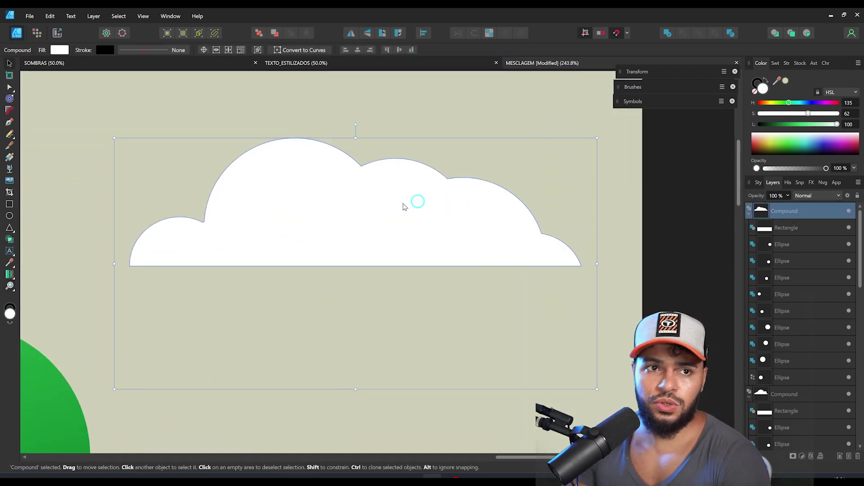
Step: Shrink the right cloud's middle circle and adjust its position so its bump sits lower
double_click(431, 206)
left_click(452, 177)
left_click_drag(493, 163, 476, 179)
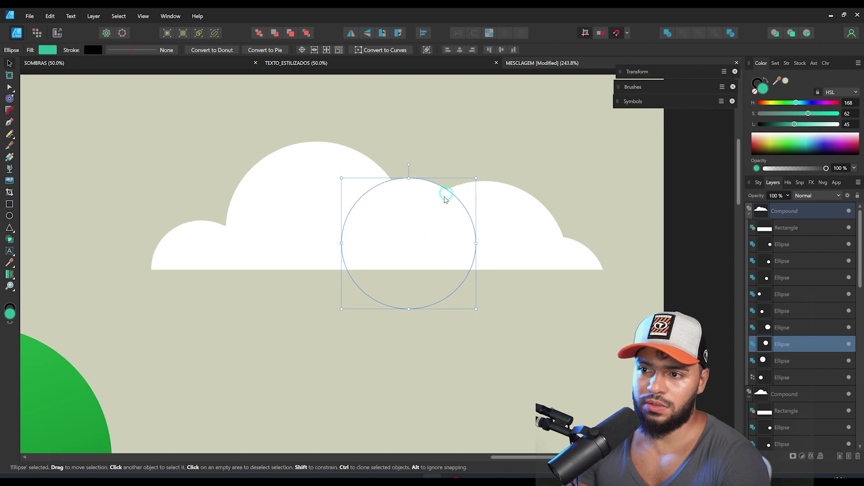
left_click_drag(436, 201, 435, 196)
Step: Convert the whole right cloud compound to curves
left_click(789, 212)
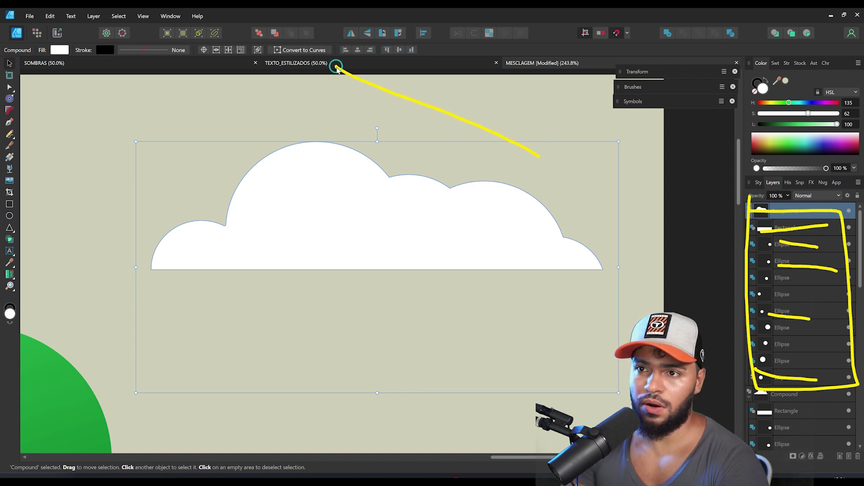
left_click(324, 53)
left_click(359, 195)
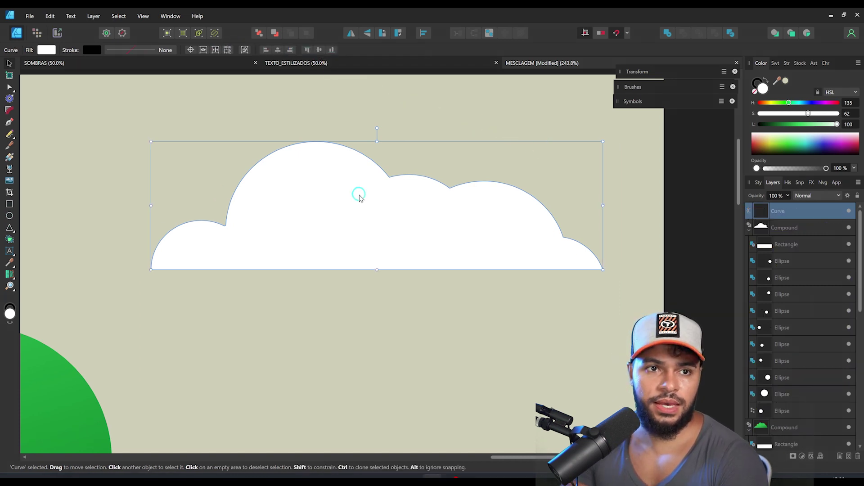
Step: Try moving nodes on the converted right cloud's outline and undo the changes
key("z")
left_click_drag(390, 198, 434, 187)
key("a")
left_click_drag(388, 165, 367, 203)
key("ctrl+z")
left_click_drag(464, 173, 458, 210)
key("ctrl+z")
key("z")
key("a")
left_click_drag(515, 181, 507, 224)
key("z")
scroll(436, 210, "down", 1)
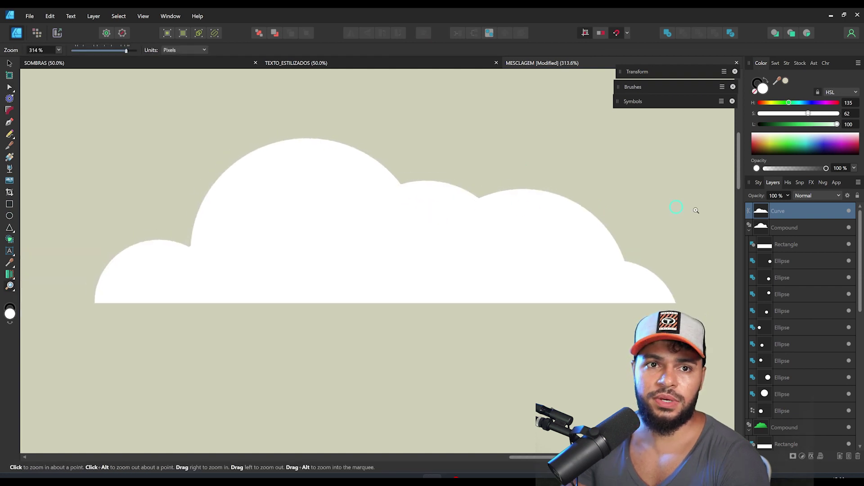
Step: Select the left cloud compound and inspect the separate circle and rectangle it contains
left_click(779, 227)
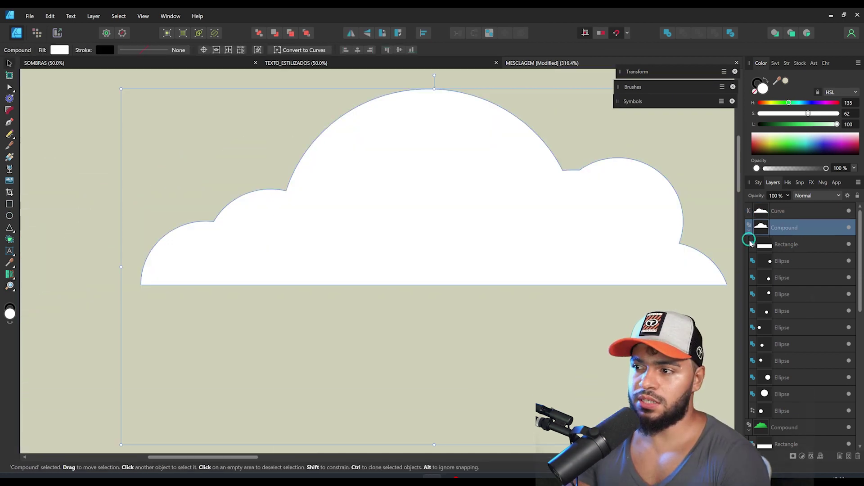
left_click(778, 261)
left_click(787, 245)
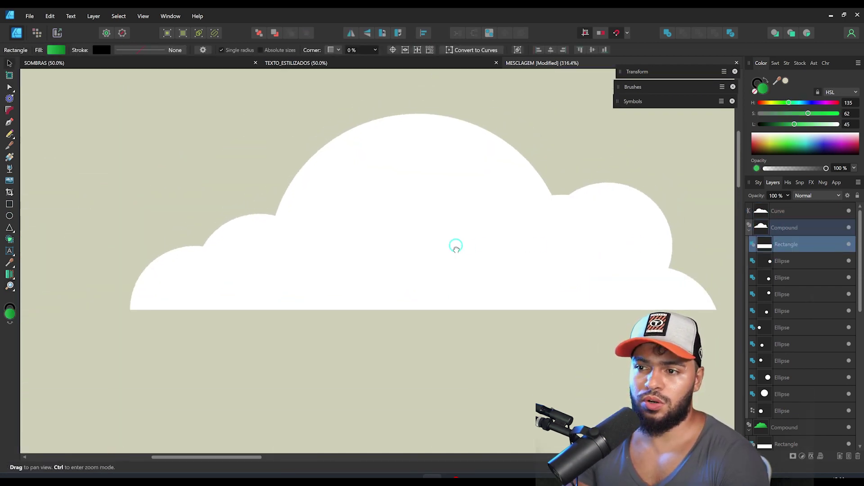
left_click_drag(456, 245, 412, 256)
left_click(791, 232)
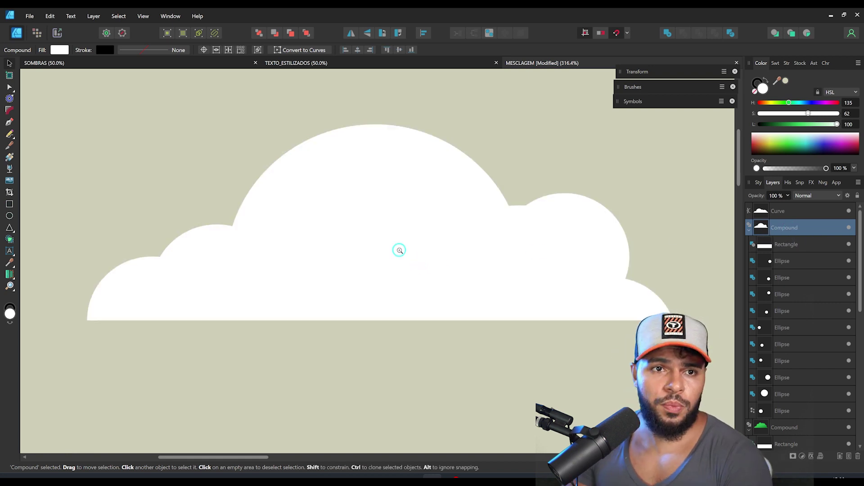
Step: Move the green crown compound down so its flat base rests on the trunk
key("ctrl+space")
left_click_drag(486, 259, 468, 265)
left_click_drag(469, 265, 239, 233)
scroll(417, 230, "down", 2)
left_click_drag(425, 255, 323, 188)
scroll(266, 212, "down", 1)
left_click(365, 239)
left_click_drag(366, 239, 369, 205)
left_click_drag(381, 198, 381, 243)
key("ctrl+space")
scroll(380, 247, "up", 1)
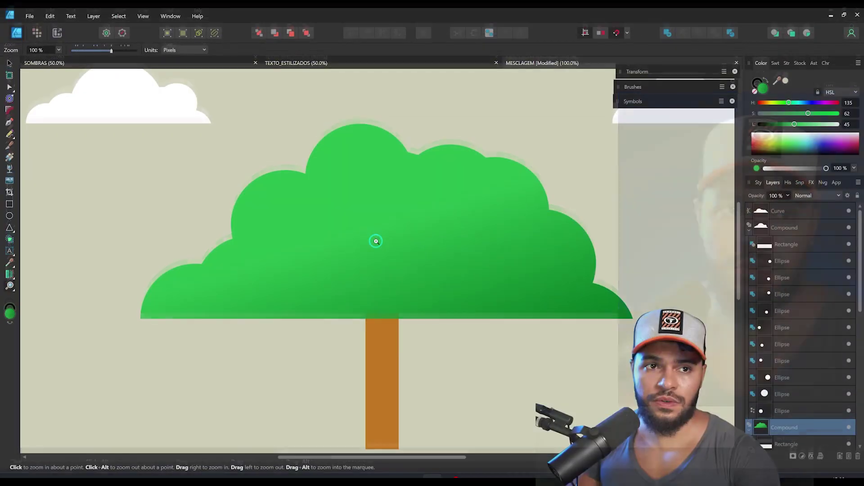
mouse_move(355, 246)
left_mouse_down()
mouse_move(351, 232)
mouse_move(372, 242)
left_mouse_up()
scroll(406, 247, "down", 1)
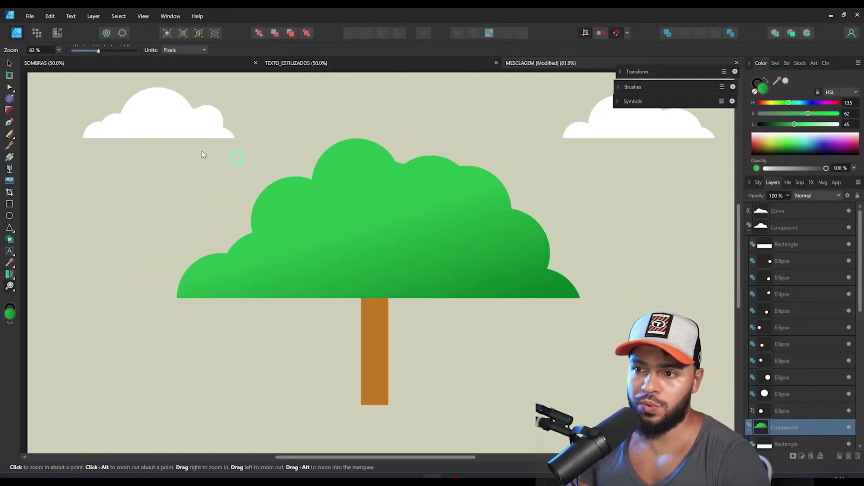
key("v")
left_click(185, 119)
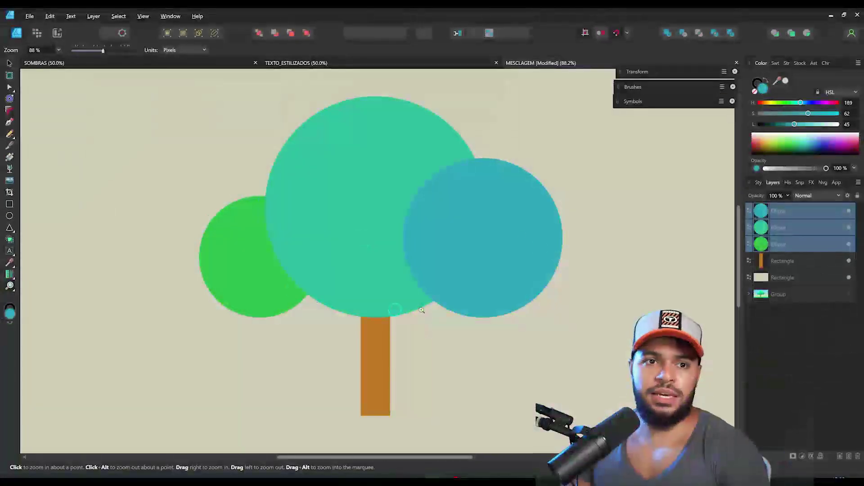
Step: Try merging all areas of the three selected circles into one crown shape with the Shape Builder Tool and undo the merge
key("v")
key("z")
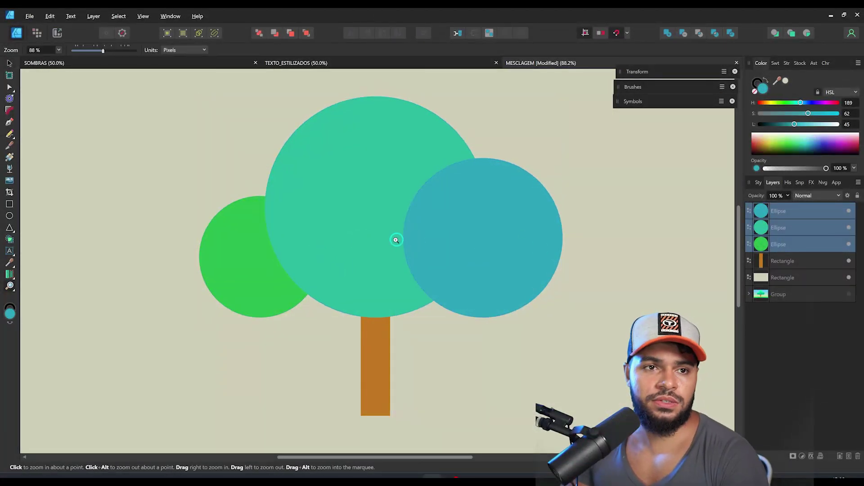
left_click(390, 245)
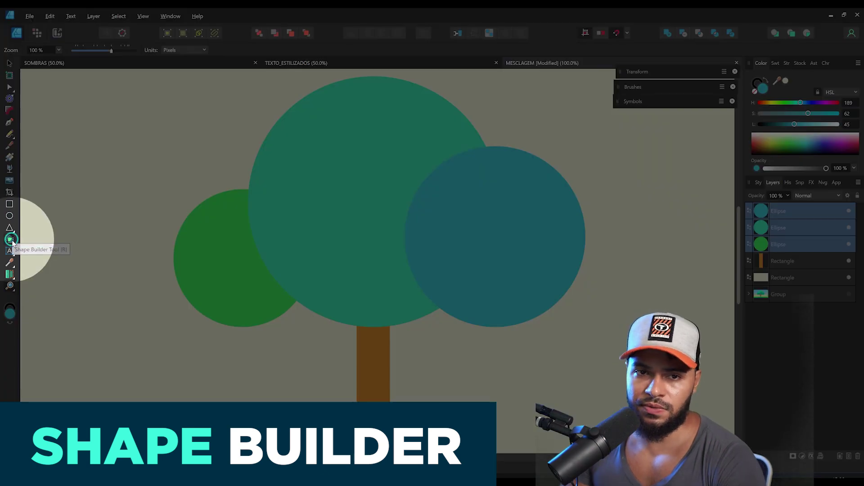
left_click(11, 241)
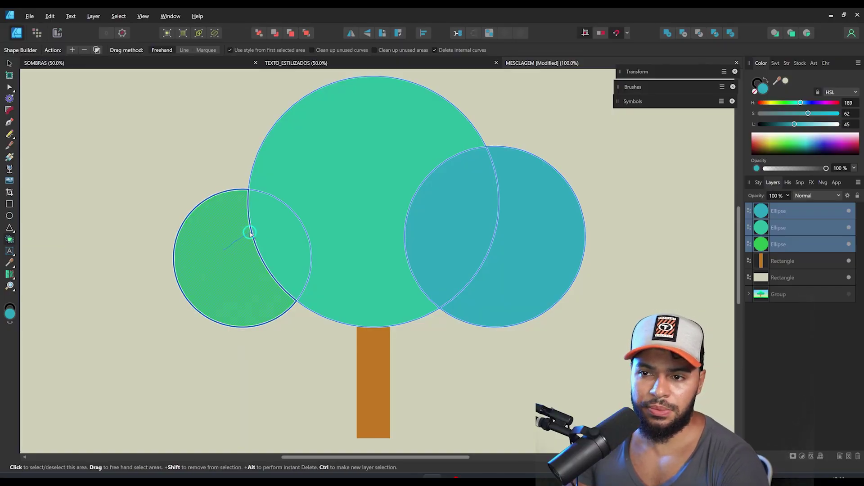
left_click_drag(250, 233, 314, 186)
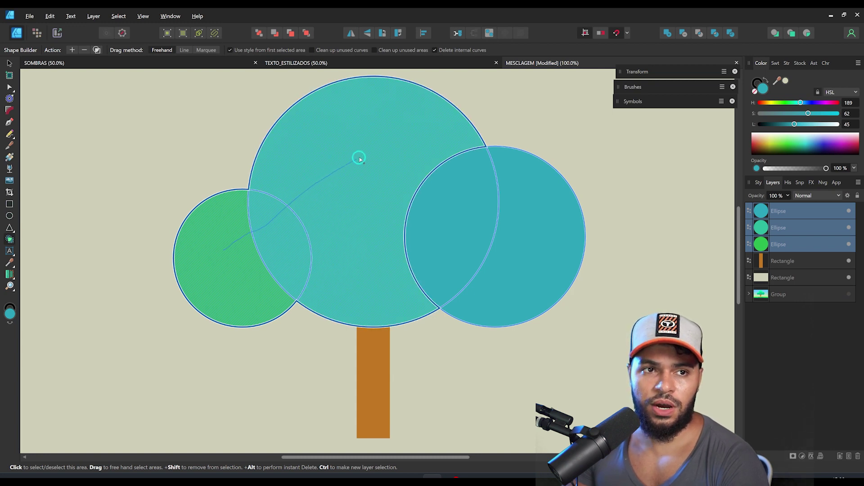
mouse_move(360, 159)
left_mouse_down()
mouse_move(438, 187)
mouse_move(438, 178)
left_mouse_up()
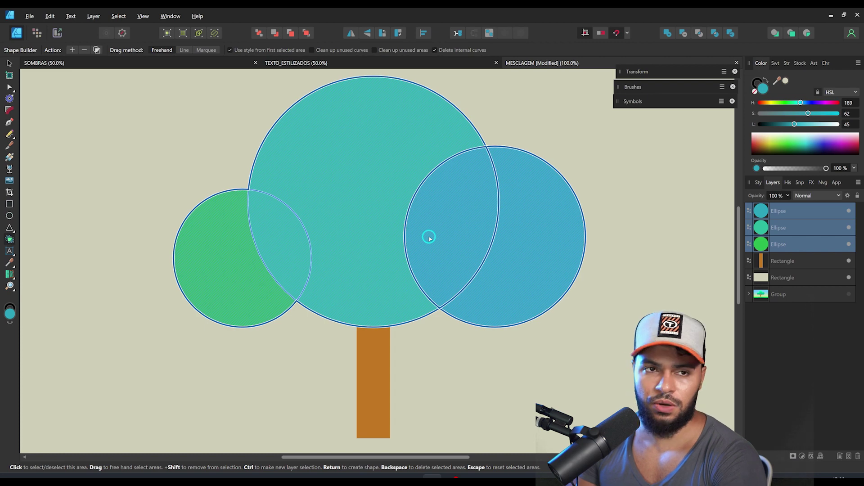
key("Return")
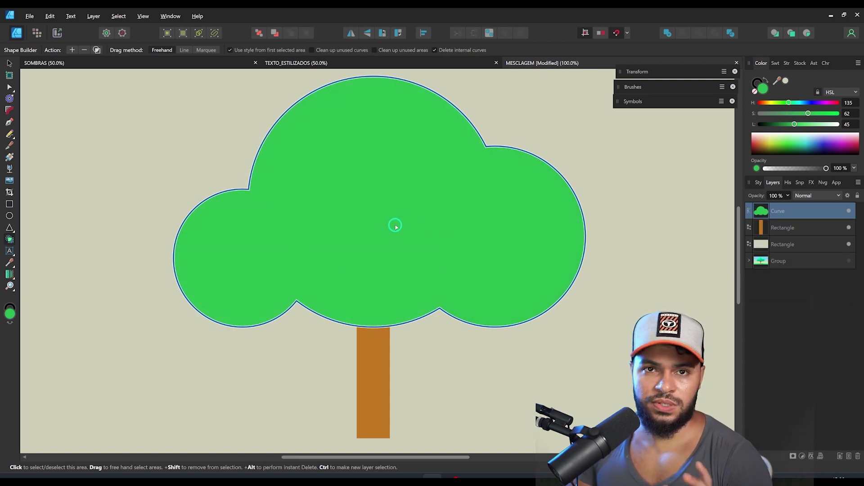
key("ctrl+z")
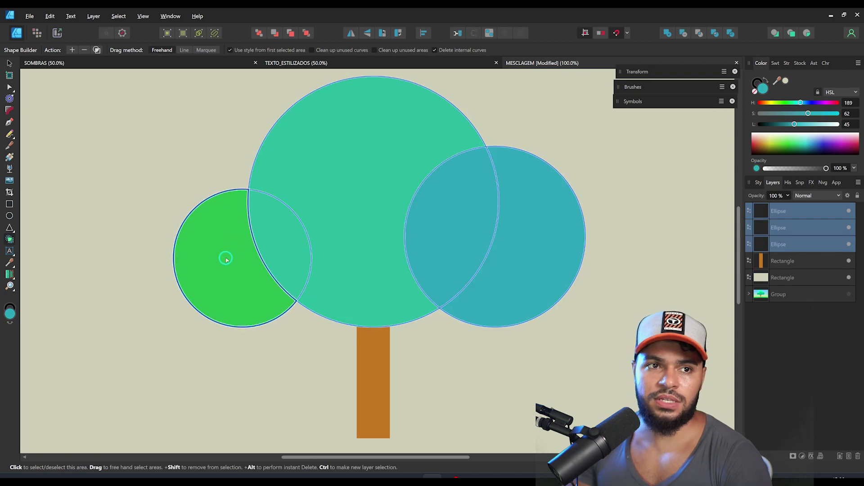
Step: Try deleting the right circle's areas from the crown with the Shape Builder Tool and undo the deletion
left_click(290, 247)
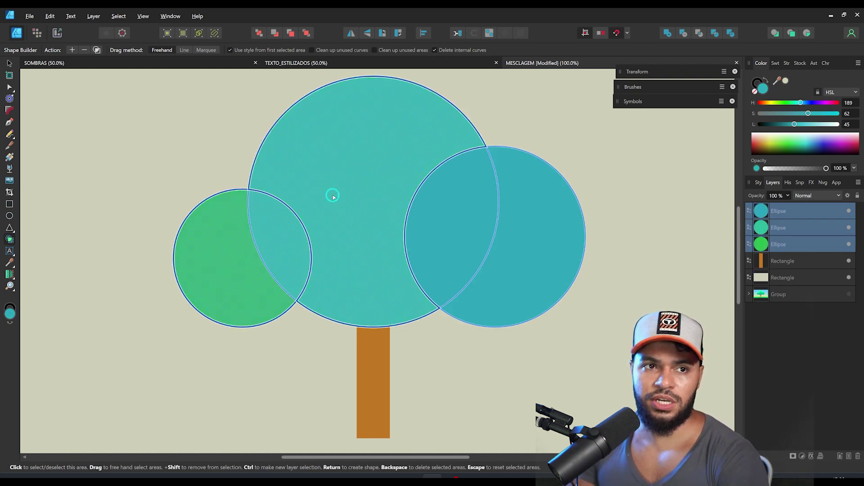
left_click(333, 195)
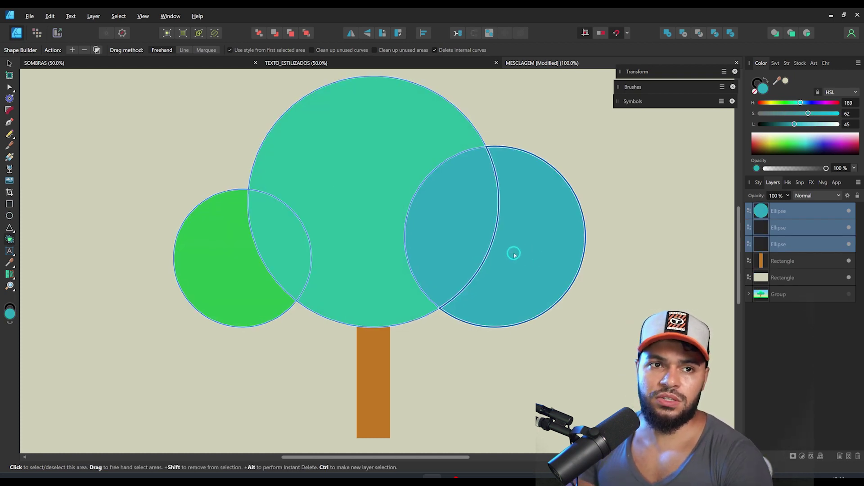
left_click(528, 239)
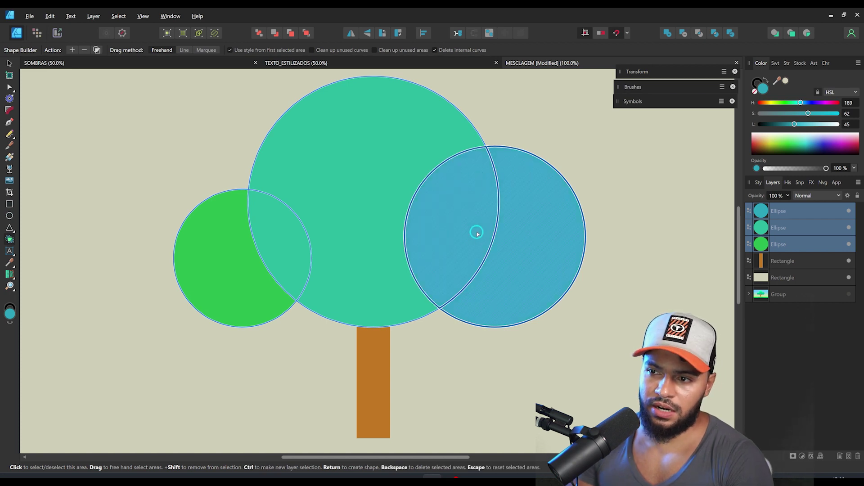
key("BackSpace")
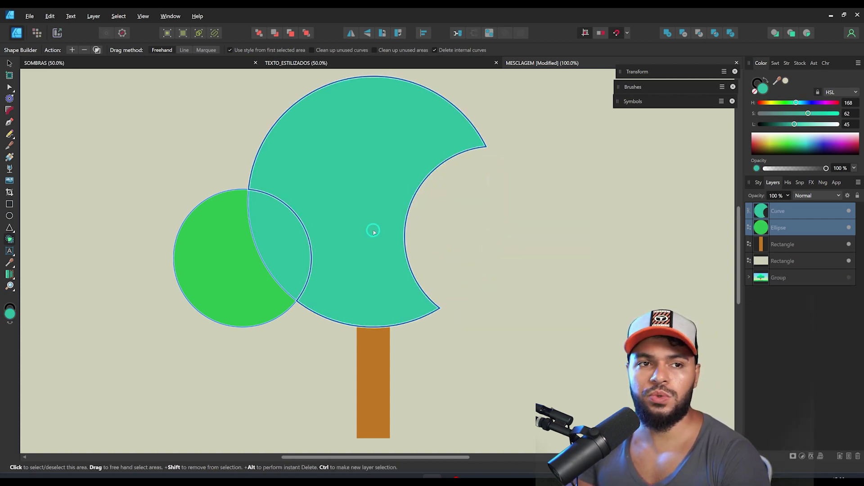
key("ctrl+z")
left_click_drag(446, 272, 406, 291)
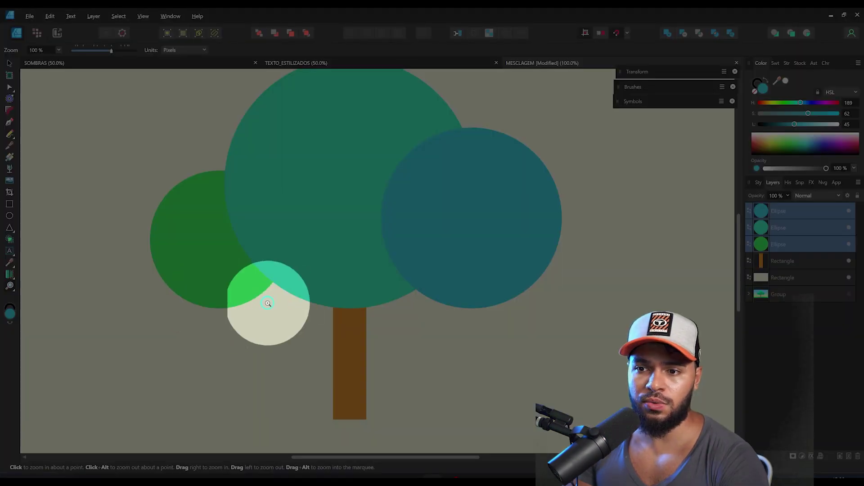
mouse_move(160, 280)
left_mouse_down()
mouse_move(628, 293)
mouse_move(251, 300)
left_mouse_up()
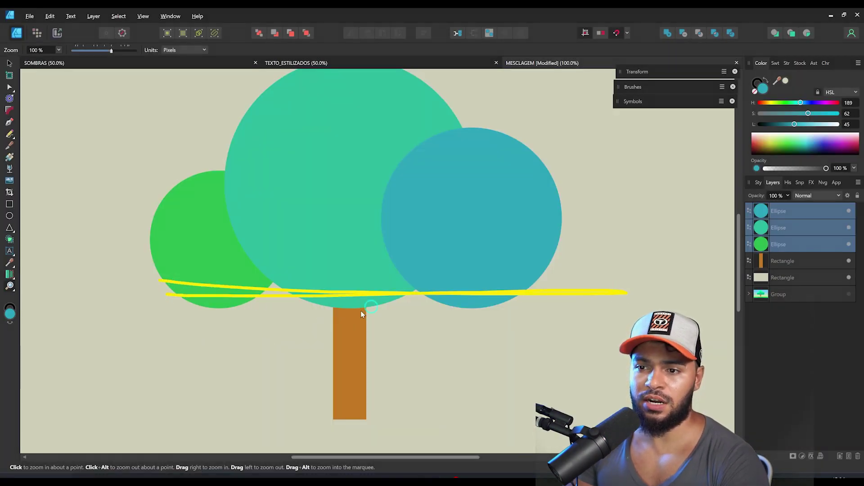
key("Escape")
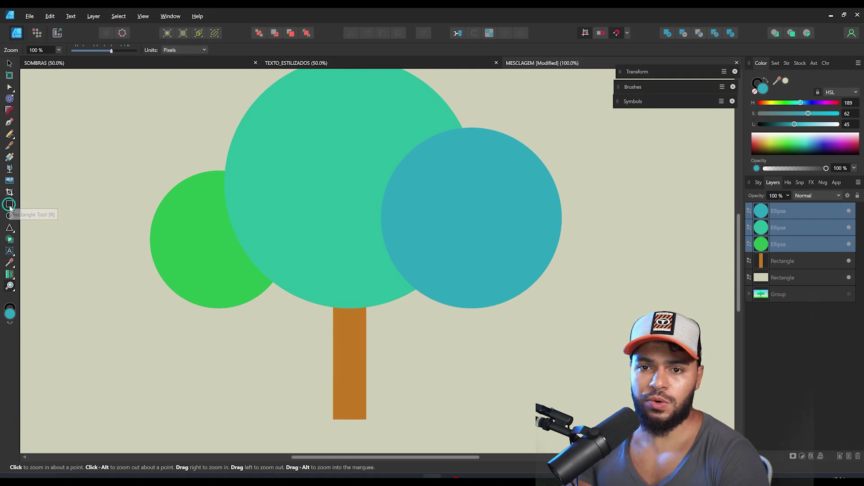
Step: Draw a wide rectangle across the lower part of the three crown circles and set its fill hue to 358
left_click(9, 205)
left_click_drag(157, 274, 545, 333)
left_click(766, 103)
left_click_drag(766, 103, 837, 103)
Step: Select the red rectangle with the three circles and delete the rectangle's areas using the Shape Builder Tool to flatten the crown's base
left_click(784, 261, "shift")
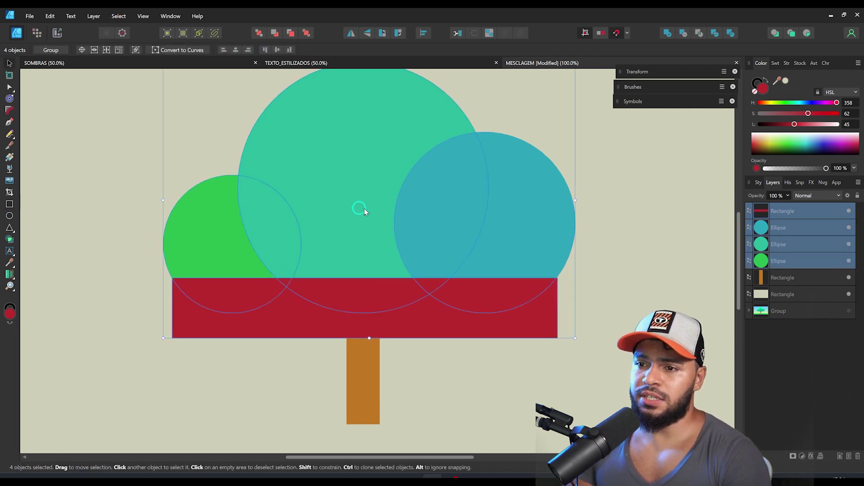
scroll(364, 209, "up", 2)
left_click_drag(382, 221, 379, 223)
key("ctrl+space")
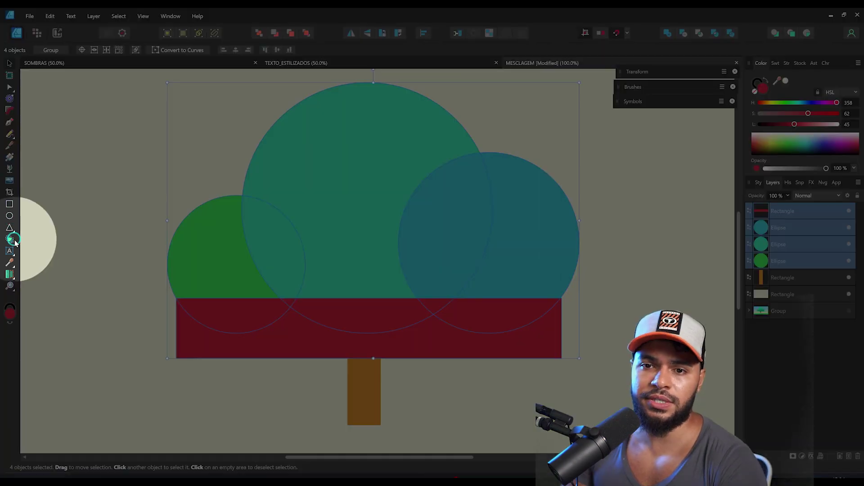
left_click(11, 240)
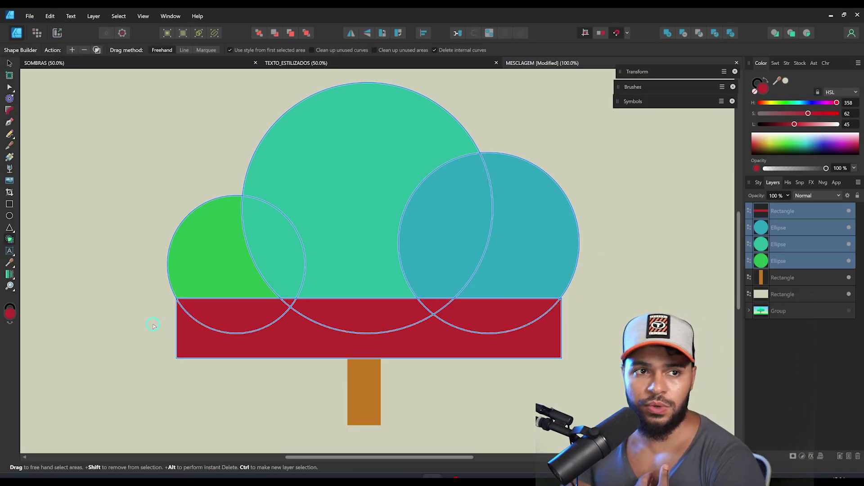
mouse_move(148, 320)
left_mouse_down()
mouse_move(247, 309)
mouse_move(327, 314)
left_mouse_up()
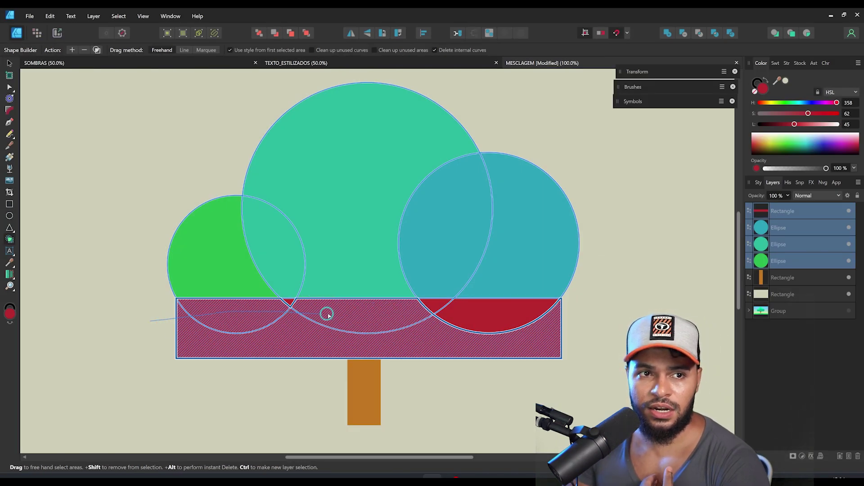
left_click_drag(427, 314, 477, 312)
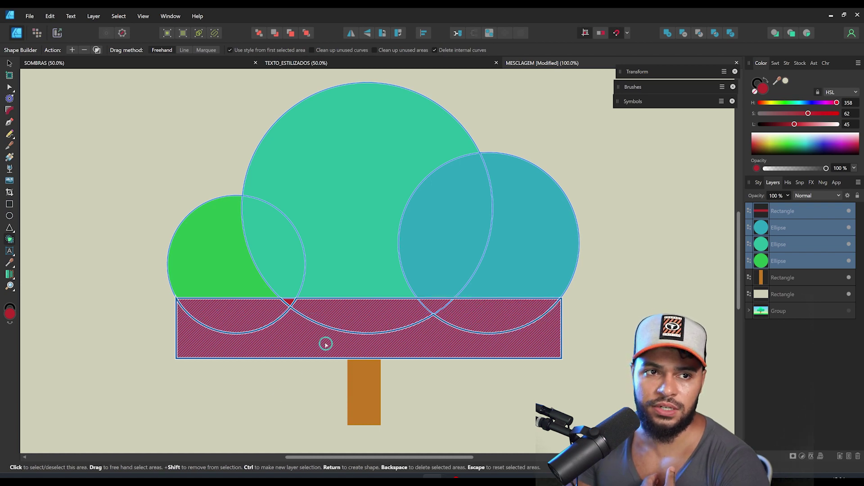
key("BackSpace")
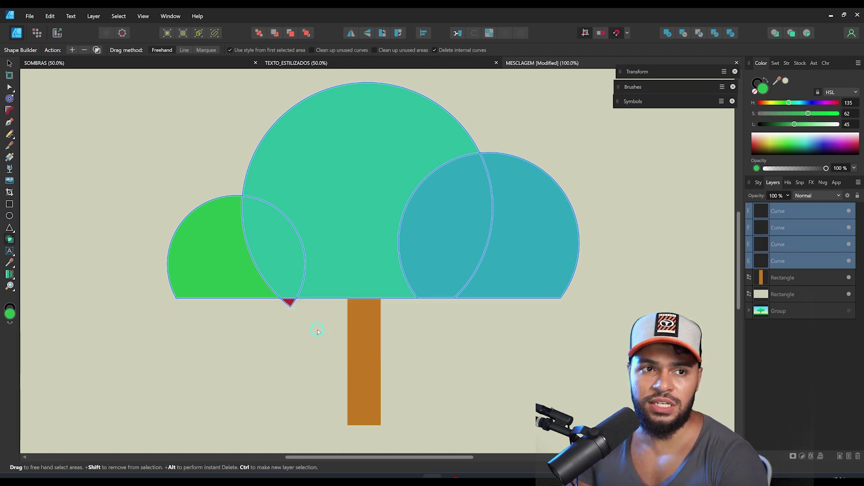
Step: Delete the leftover red triangle beneath the crown's base with the Shape Builder Tool
key("z")
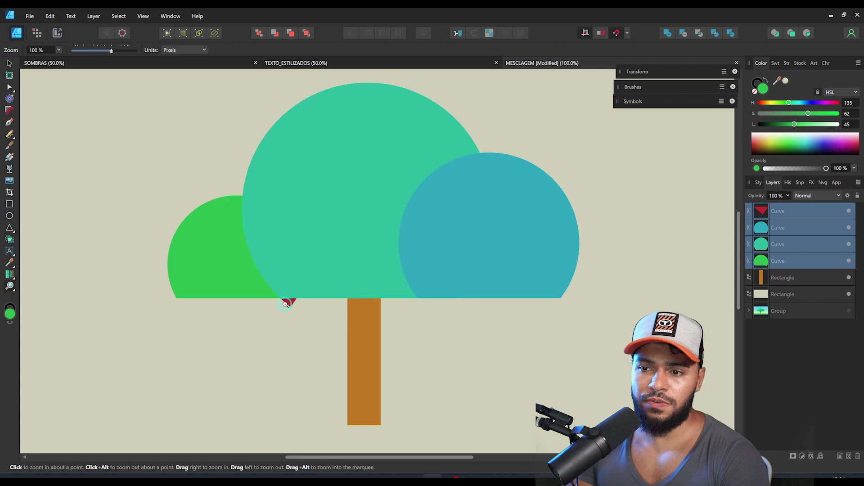
left_click_drag(291, 313, 332, 292)
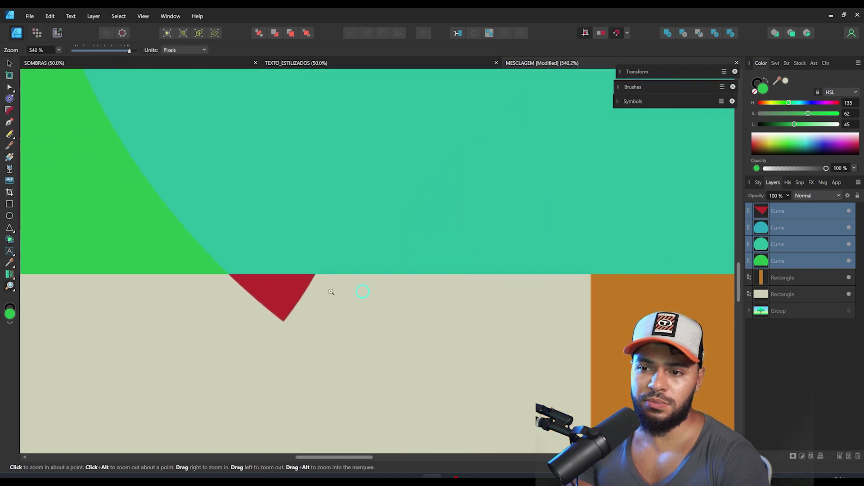
left_click(8, 242)
left_click(275, 292)
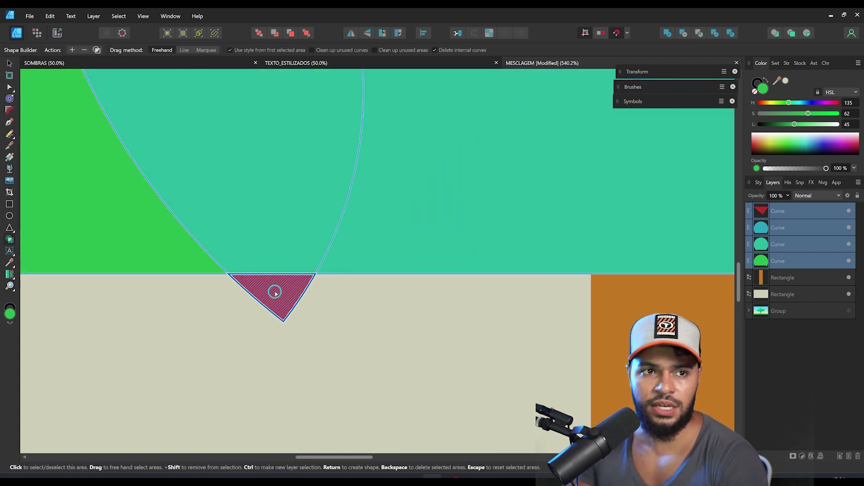
key("BackSpace")
Step: Select the three flat-bottomed crown shapes and set their fill hue to 148
key("z")
mouse_move(393, 259)
left_mouse_down()
mouse_move(71, 318)
mouse_move(286, 310)
mouse_move(354, 284)
mouse_move(337, 295)
left_mouse_up()
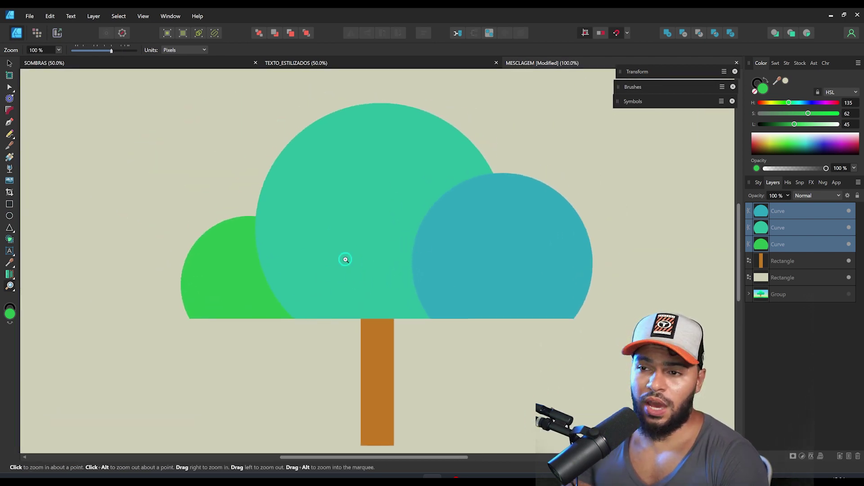
left_click_drag(345, 260, 364, 252)
left_click_drag(364, 251, 345, 244)
key("v")
left_click(361, 234)
key("z")
left_click_drag(441, 228, 358, 256)
key("v")
left_click(480, 239, "shift")
left_click(392, 221)
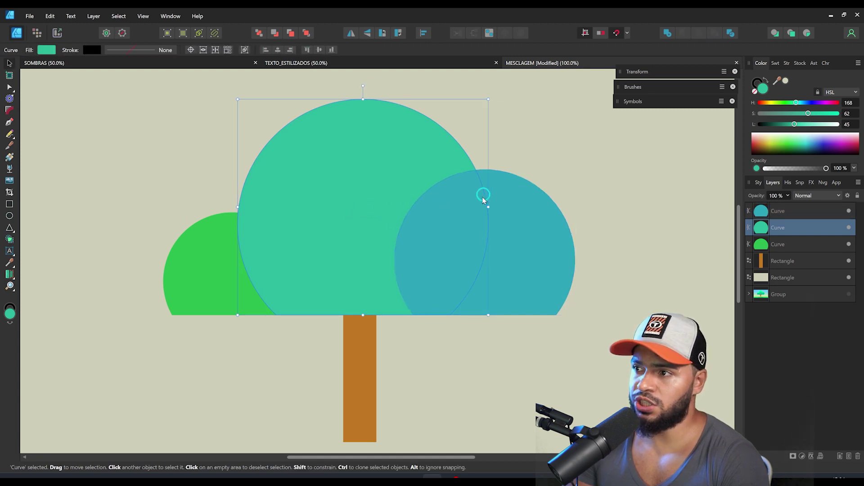
left_click(498, 212, "shift")
left_click(198, 254, "shift")
left_click_drag(795, 103, 782, 105)
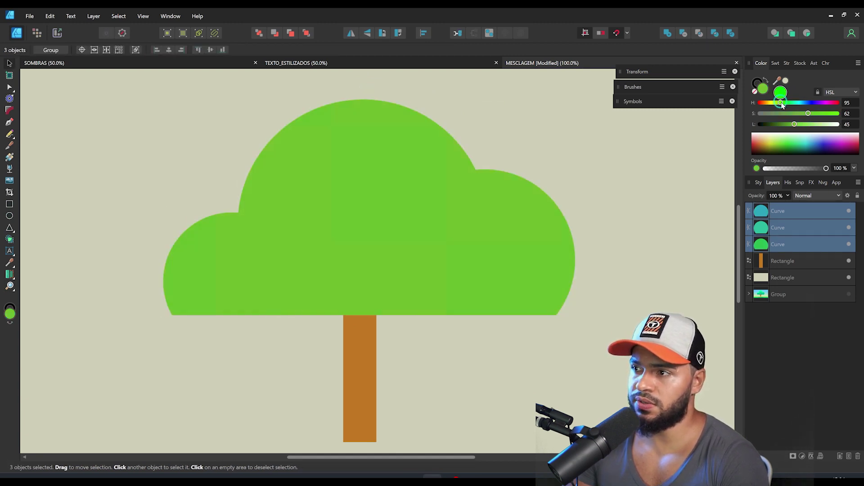
Step: Apply a diagonal linear gradient from light green at the upper left to dark green at the lower right on each crown shape
left_click(341, 161)
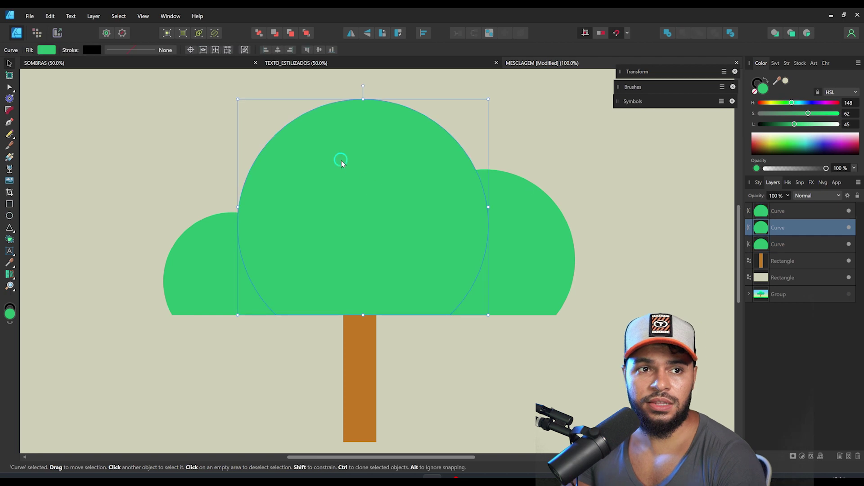
left_click_drag(347, 188, 338, 194)
key("g")
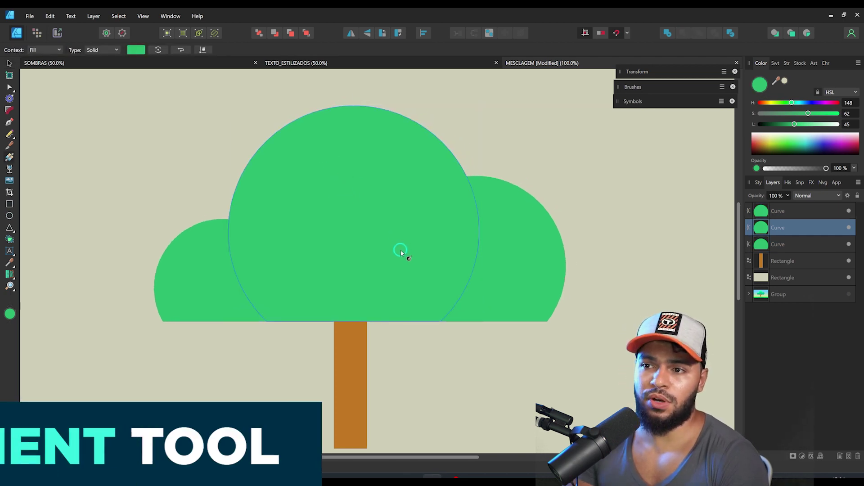
left_click_drag(291, 105, 475, 281)
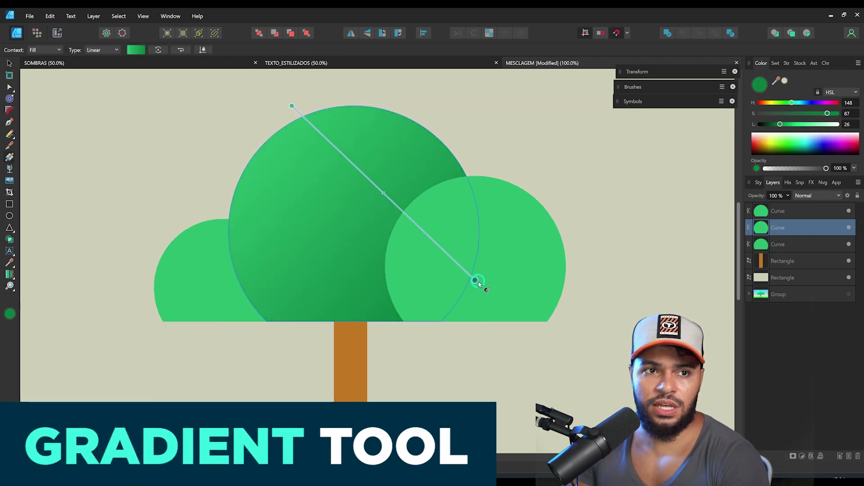
left_click(494, 255)
left_click_drag(390, 181, 567, 324)
left_click(210, 272)
left_click_drag(185, 198, 295, 306)
Step: Place a circle in front of the central crown shape's upper-left area and fill it light green with hue 92 and lightness 56
left_click_drag(383, 248, 390, 227)
left_click_drag(390, 227, 414, 251)
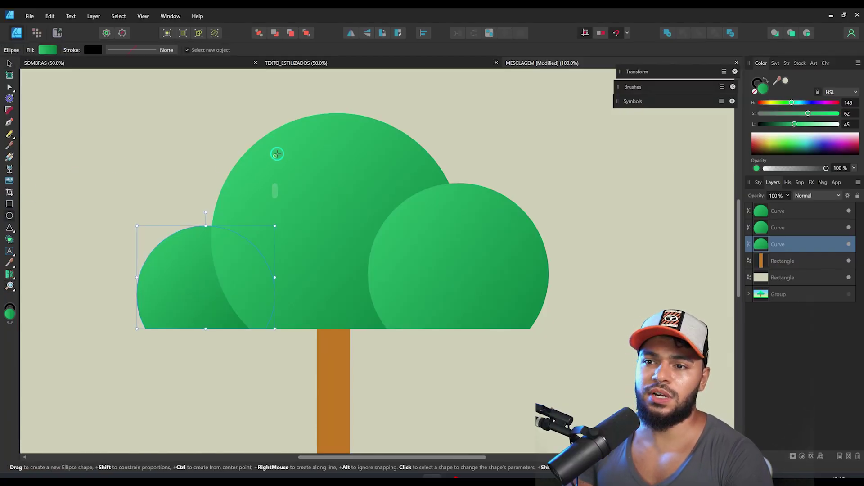
mouse_move(242, 113)
left_mouse_down()
mouse_move(401, 245)
mouse_move(405, 276)
left_mouse_up()
left_click_drag(361, 199, 349, 213)
key("ctrl+]")
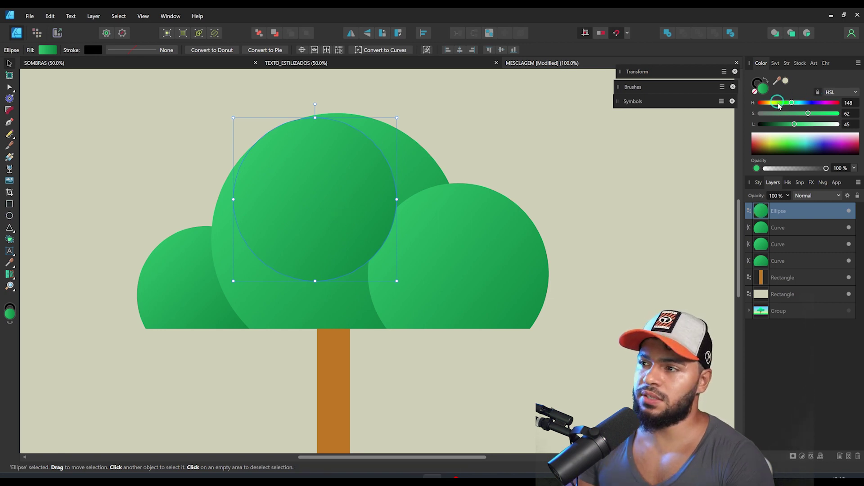
left_click_drag(779, 104, 808, 125)
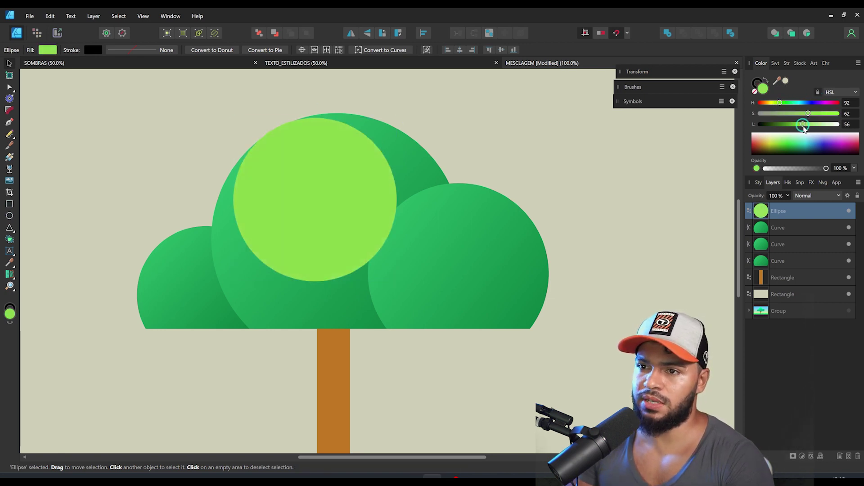
Step: Cut the light green circle into a crescent by deleting a larger overlapping circle with the Shape Builder Tool, and shift the crescent slightly inward
scroll(338, 194, "up", 1)
key("m")
mouse_move(331, 329)
left_mouse_down()
mouse_move(461, 115)
mouse_move(434, 251)
mouse_move(378, 251)
mouse_move(415, 305)
mouse_move(428, 293)
mouse_move(465, 323)
left_mouse_up()
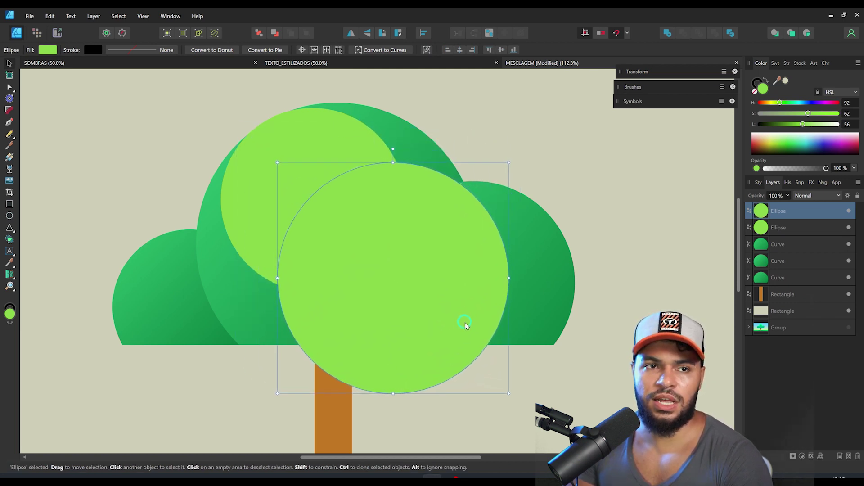
left_click(327, 161, "shift")
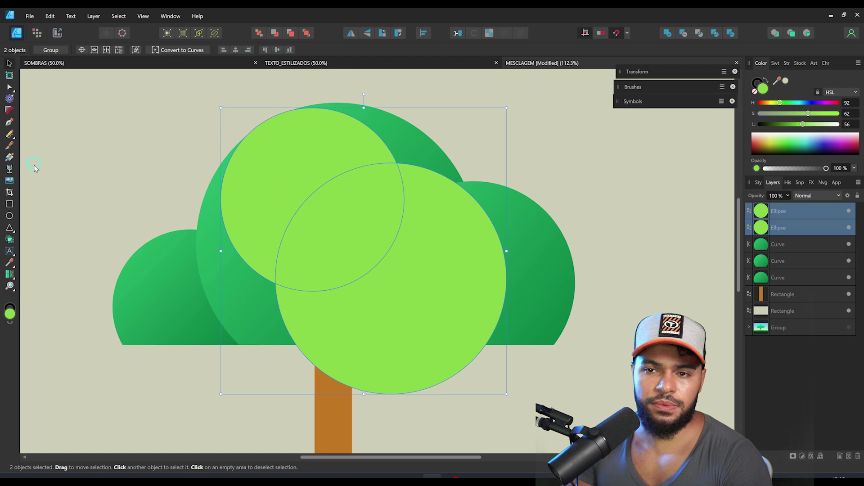
left_click(11, 240)
left_click_drag(424, 322, 347, 241)
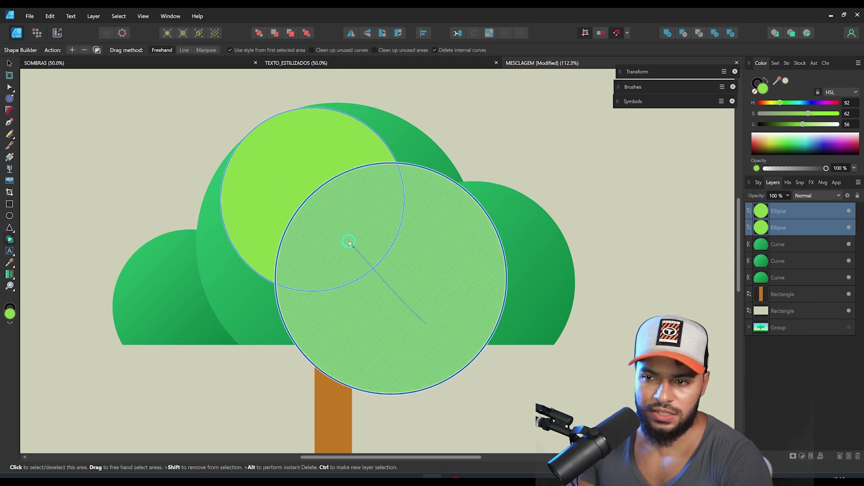
key("BackSpace")
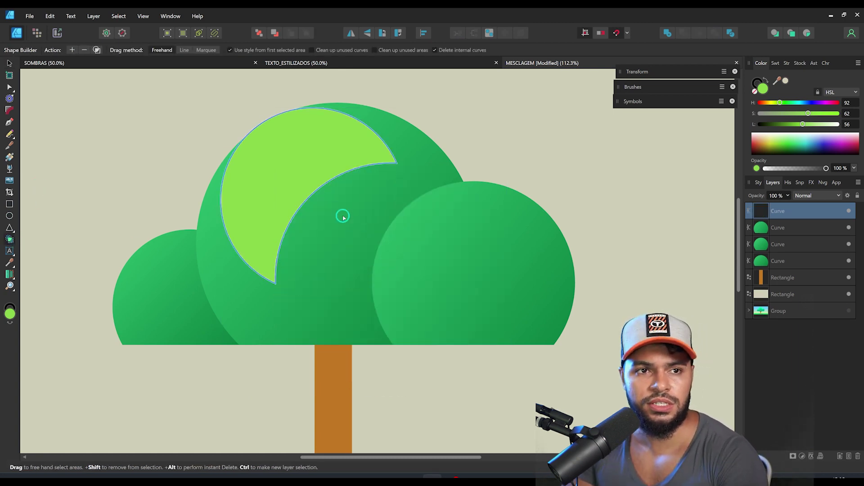
key("v")
left_click_drag(303, 168, 307, 179)
Step: Draw a light green circle over the left crown shape and place an equal overlapping circle offset toward its lower right
key("z")
left_click_drag(310, 221, 260, 226)
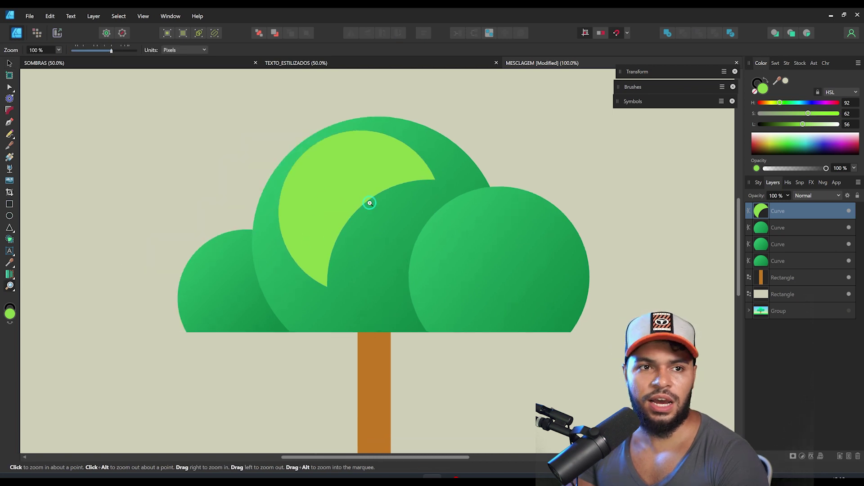
left_click_drag(370, 203, 335, 213)
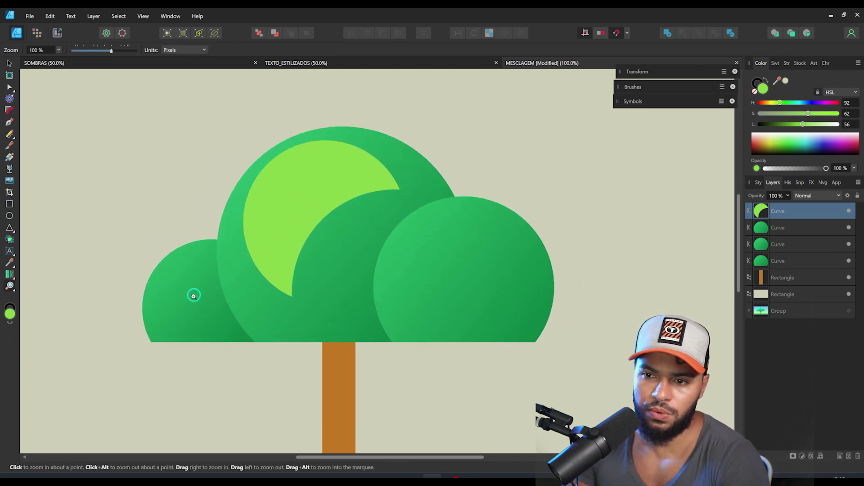
left_click_drag(194, 296, 256, 219)
left_click(11, 217)
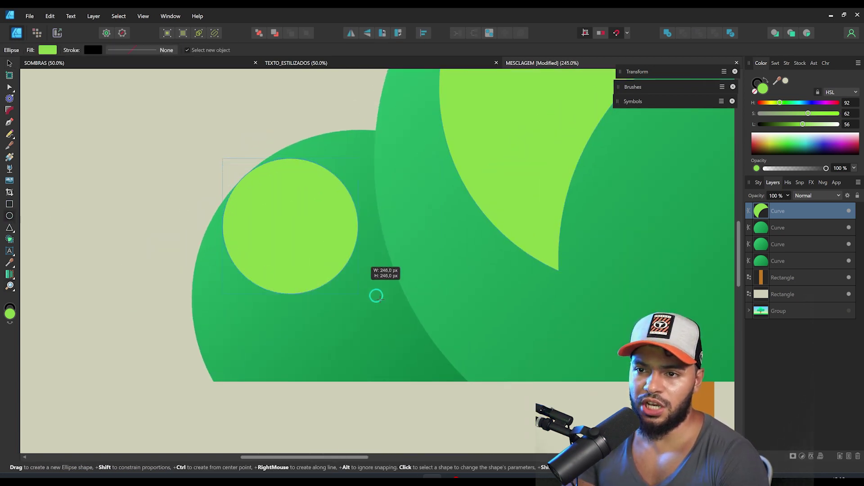
key("v")
left_click_drag(380, 299, 420, 324)
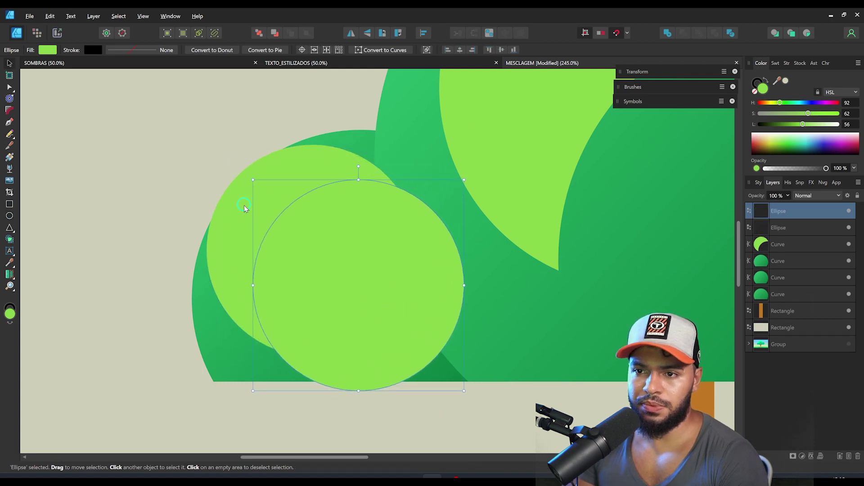
Step: Select both small circles and delete the lower-right circle's areas with the Shape Builder Tool to form a crescent highlight
left_click(244, 205, "shift")
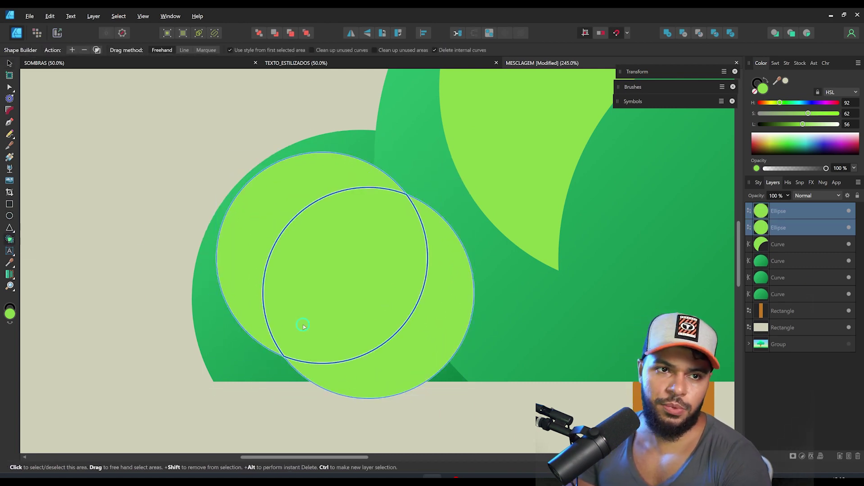
left_click_drag(396, 366, 341, 301)
key("ctrl+space")
left_click_drag(414, 161, 374, 209)
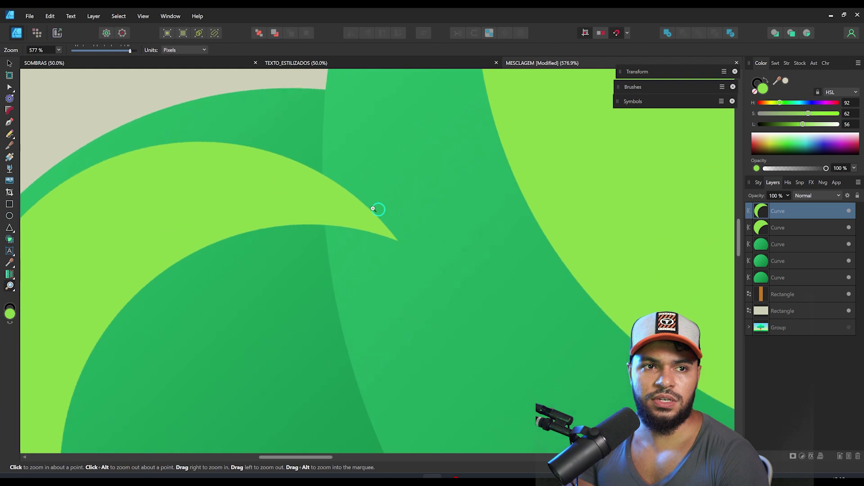
Step: Draw an ellipse over the left crescent's upper tip where it overlaps the central crown, and select both shapes
left_click_drag(317, 197, 299, 170)
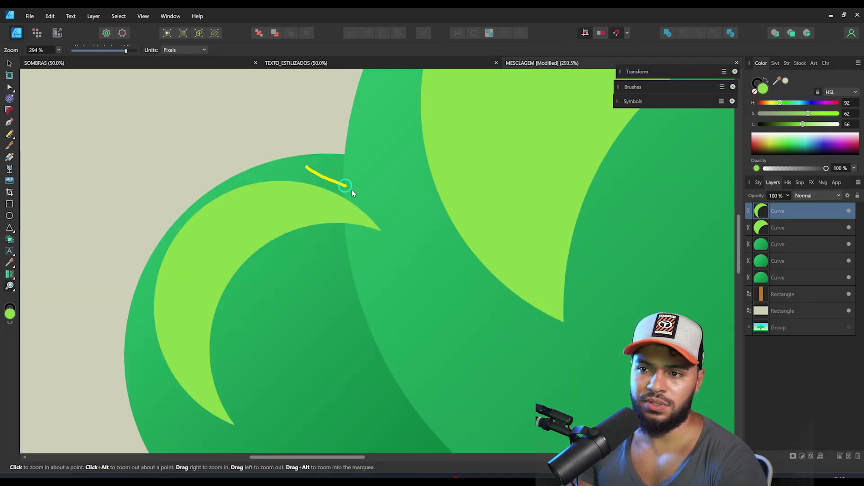
key("ctrl+space")
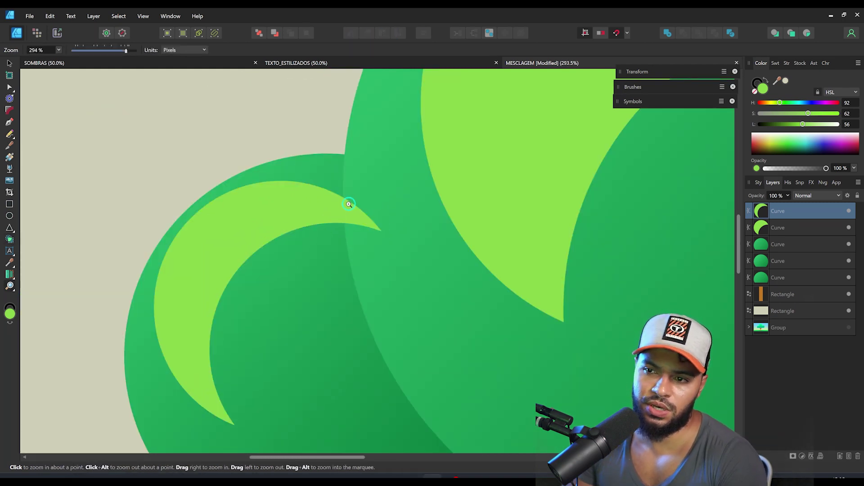
left_click_drag(344, 207, 331, 207)
left_click(10, 216)
left_click_drag(406, 262, 417, 267)
key("v")
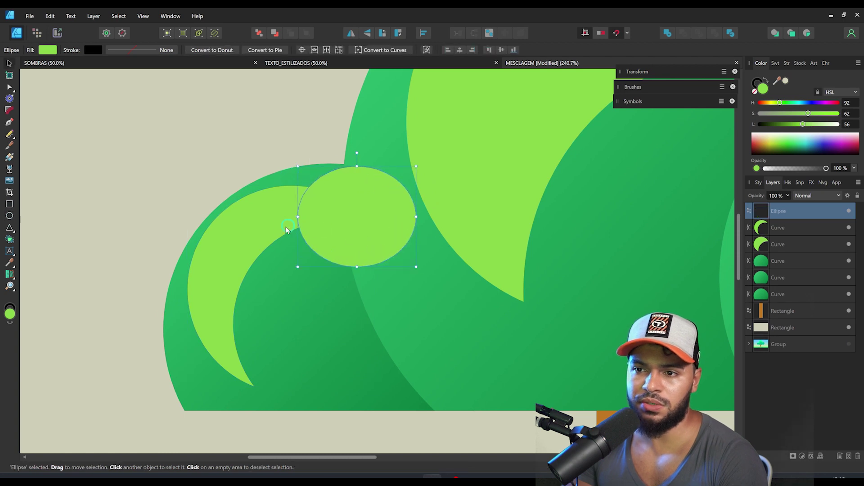
left_click(283, 222, "shift")
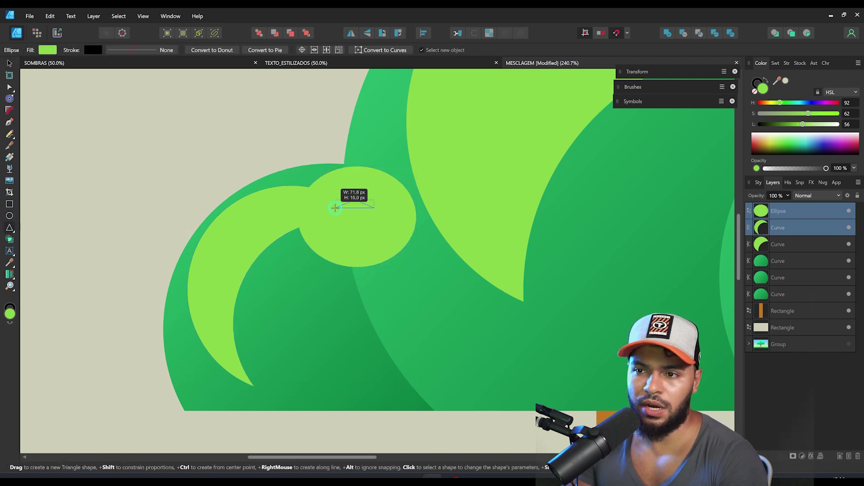
Step: Delete the ellipse and the crescent tip it covers with the Shape Builder Tool
left_click_drag(335, 208, 334, 208)
key("ctrl+z")
left_click(10, 239)
left_click(384, 199)
left_click(334, 209)
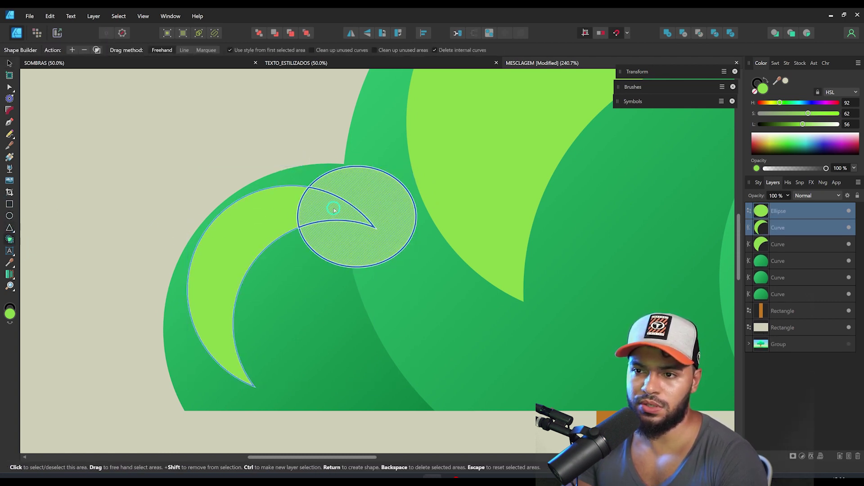
left_click(334, 210)
Step: Fade each of the three crescent highlights diagonally from upper left to lower right with the Transparency Tool
key("z")
left_click_drag(331, 206, 283, 230)
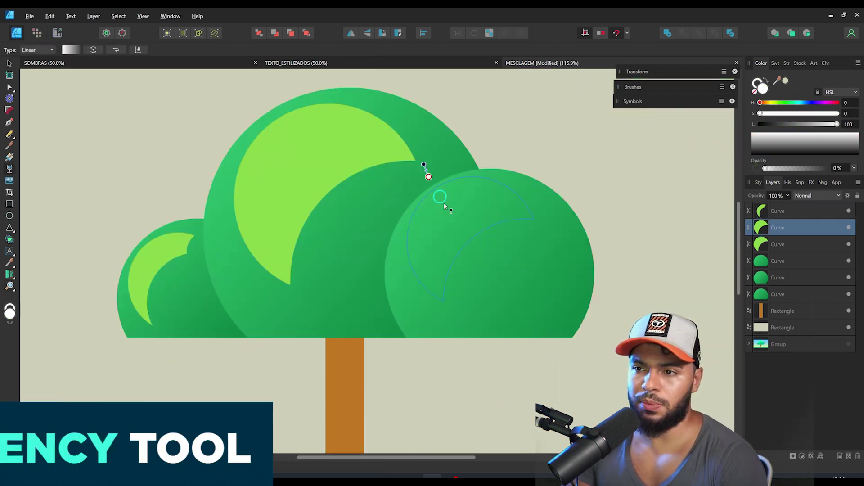
left_click_drag(423, 164, 487, 257)
left_click(246, 131)
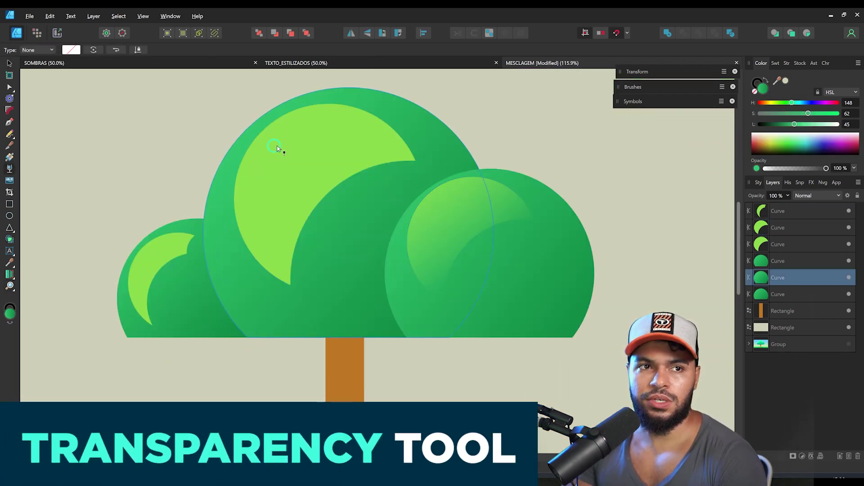
left_click_drag(268, 96, 353, 208)
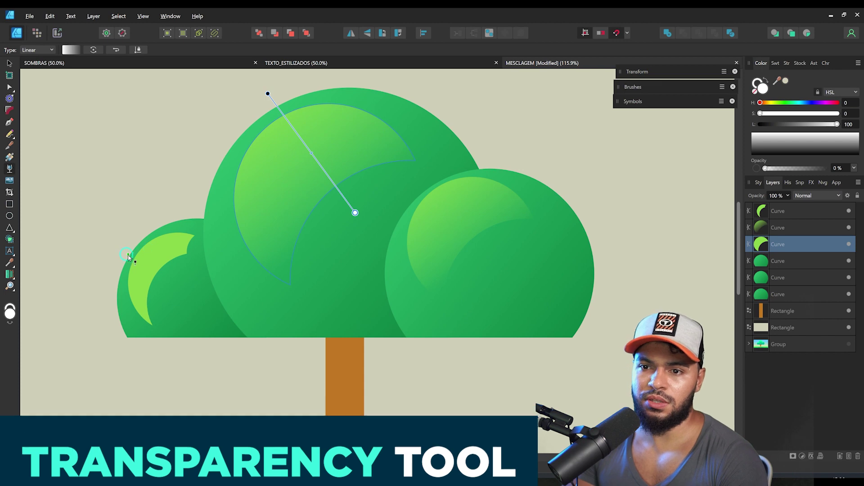
left_click(153, 255)
left_click_drag(137, 226, 185, 286)
Step: Give the trunk a vertical linear gradient that darkens toward the crown, using brown with hue 32, saturation 95 and lightness 26
key("v")
left_click_drag(360, 370, 422, 295)
left_click(355, 303)
key("ctrl+space")
key("g")
left_click_drag(357, 336, 353, 248)
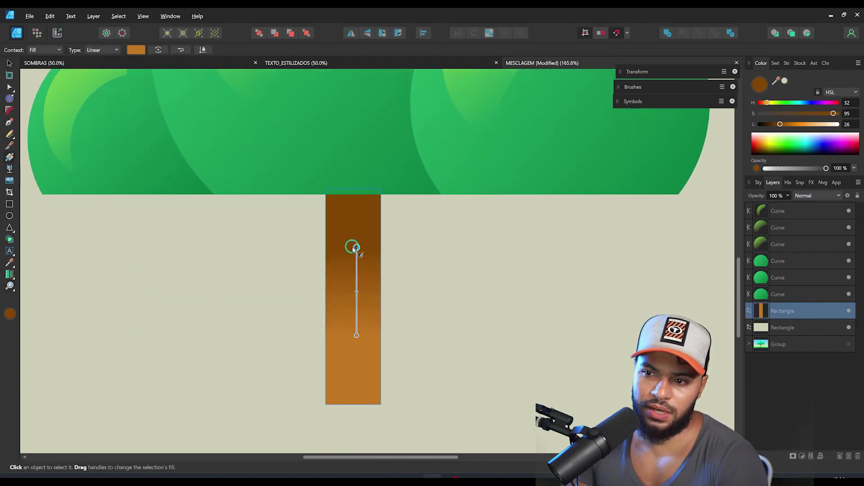
key("ctrl+space")
left_click_drag(345, 189, 354, 213)
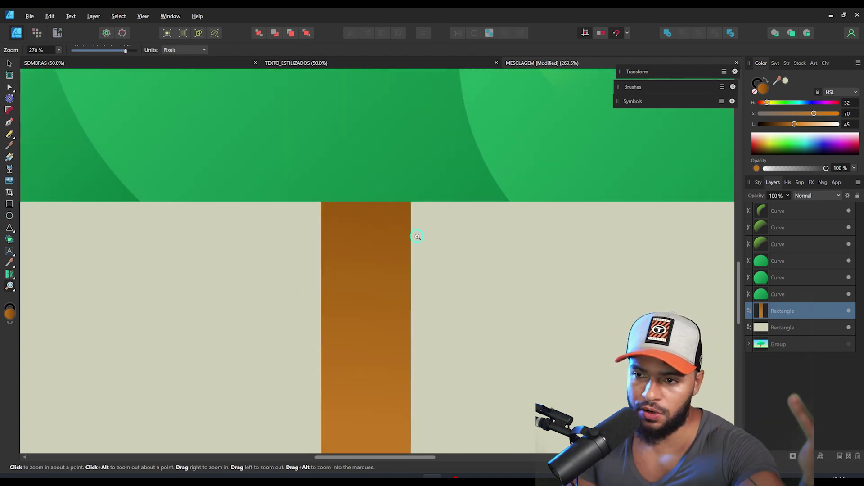
Step: Add a smaller angled copy of the trunk as a right branch and combine it with the trunk into a compound
scroll(341, 178, "down", 1)
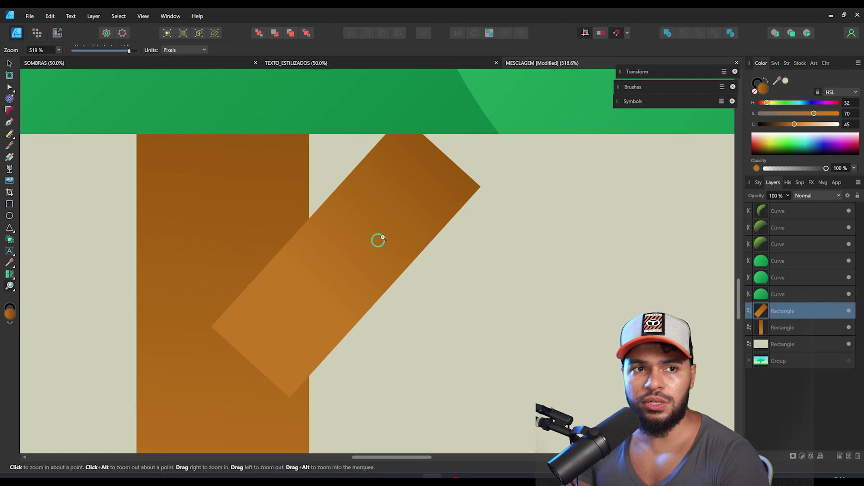
left_click_drag(366, 216, 246, 266)
left_click_drag(294, 239, 335, 207)
left_click(334, 189, "shift")
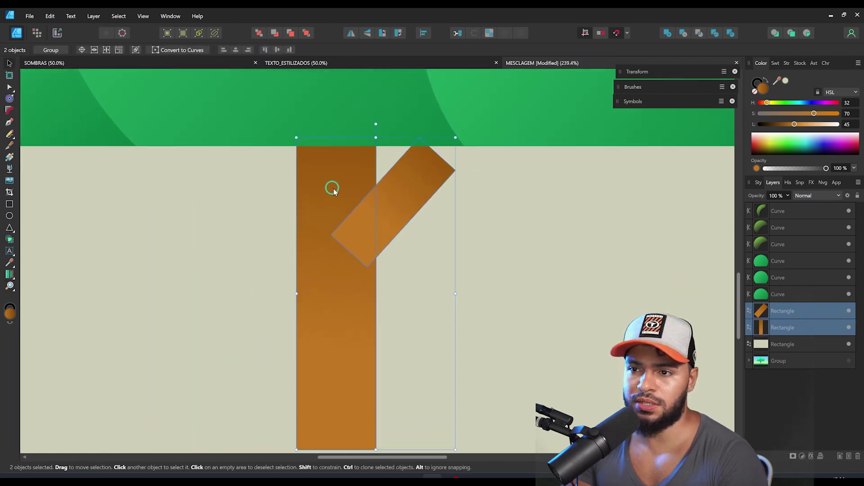
left_click_drag(411, 193, 409, 197)
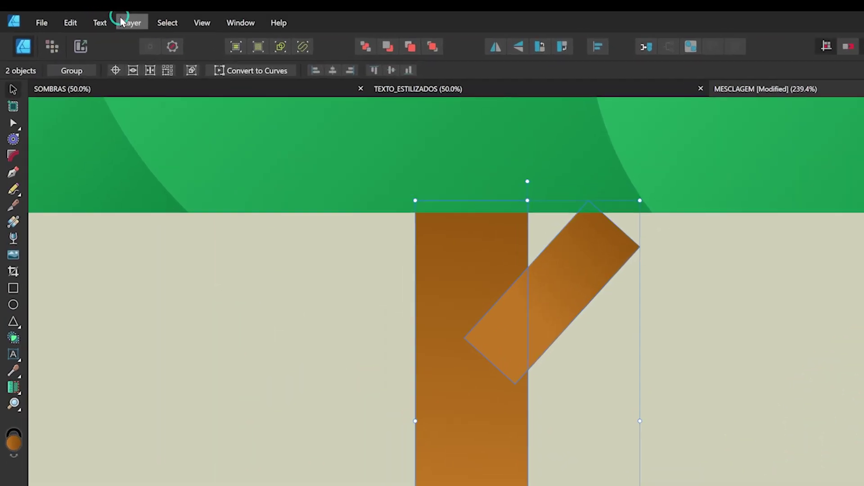
left_click(93, 16)
left_click(113, 65)
Step: Duplicate the branch inside the compound and rotate the copy so it leans outward from the trunk's left side
double_click(616, 297)
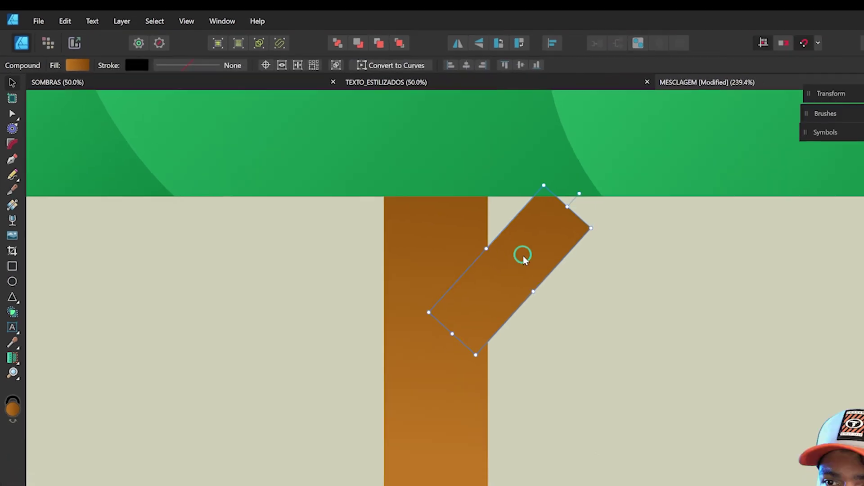
left_click_drag(616, 297, 606, 339)
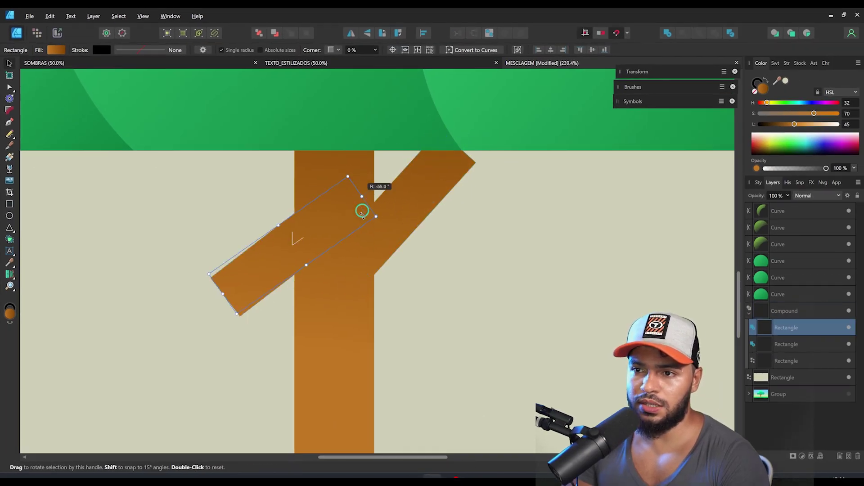
double_click(362, 212)
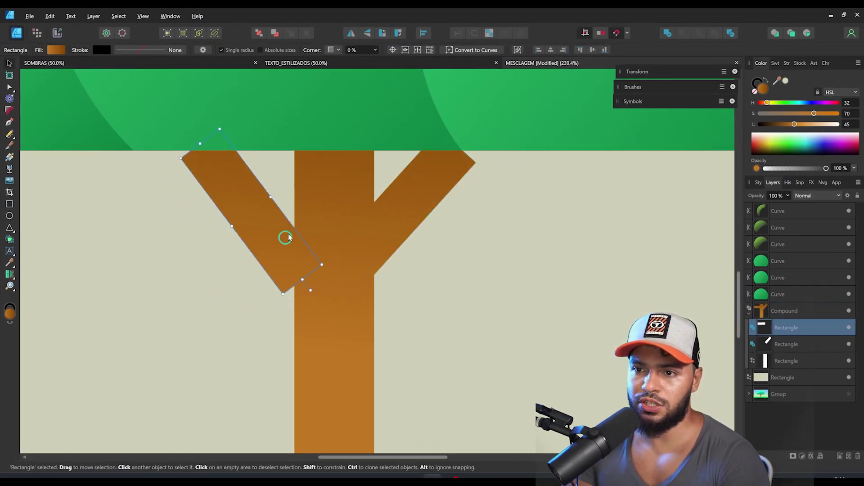
left_click_drag(288, 237, 325, 272)
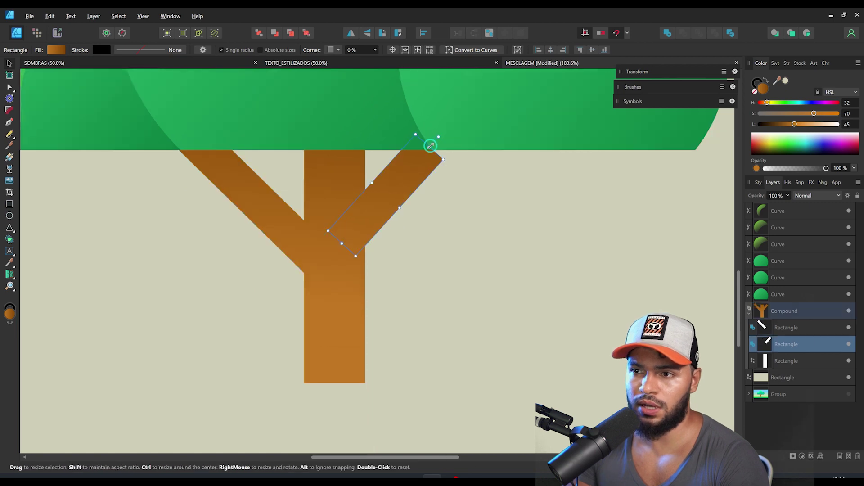
Step: Lengthen the right branch into the crown and shift it slightly lower on the trunk
left_click_drag(429, 145, 459, 120)
left_click_drag(409, 168, 406, 190)
key("ctrl+space")
left_click_drag(441, 171, 335, 209)
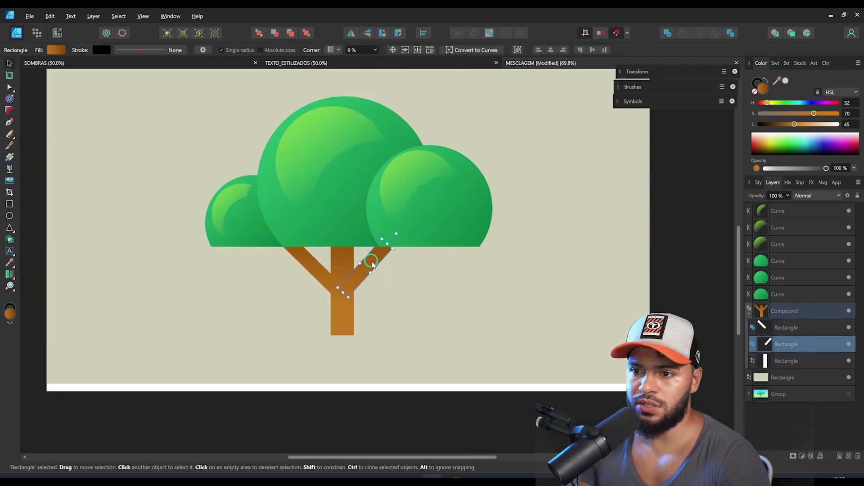
Step: Group all the crown shapes together with their crescent highlights
left_click(778, 277)
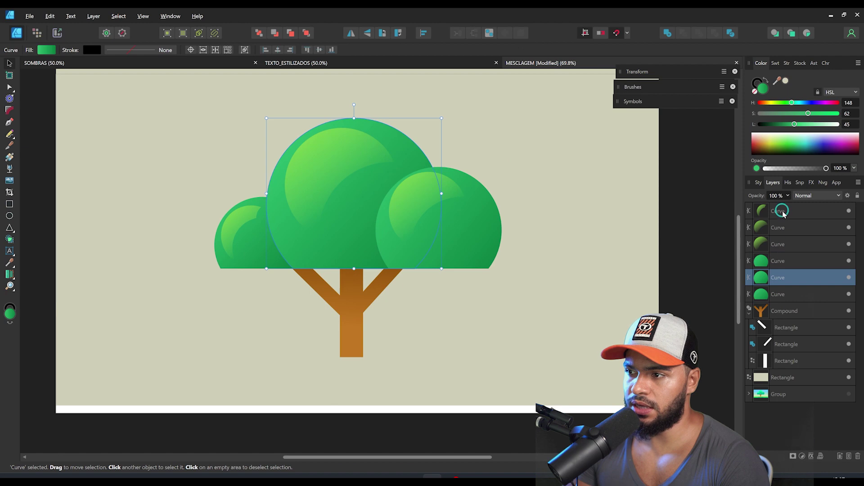
left_click(778, 294, "shift")
key("ctrl+g")
Step: Duplicate the tree to the right of the original, scale the copy down, and raise its crown above the trunk
mouse_move(399, 242)
left_mouse_down()
mouse_move(401, 258)
mouse_move(400, 244)
mouse_move(241, 265)
mouse_move(518, 245)
left_mouse_up()
left_click(363, 299, "shift")
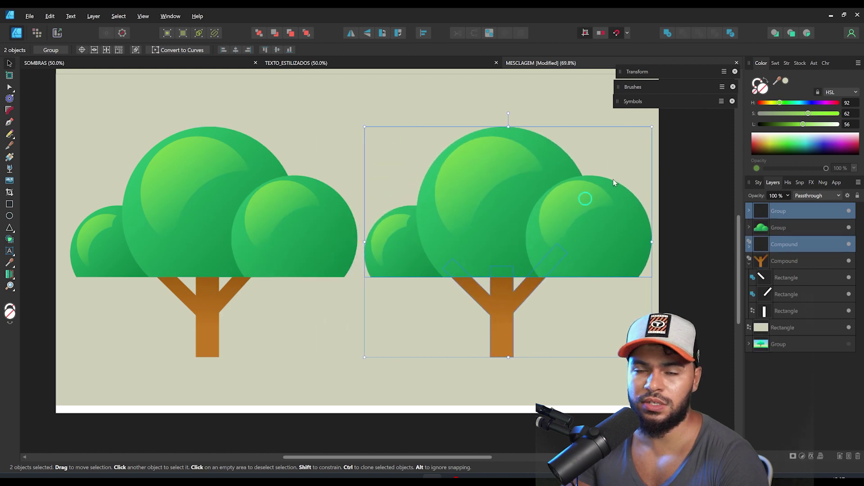
left_click_drag(654, 125, 544, 196)
left_click(453, 239)
left_click_drag(453, 238, 454, 177)
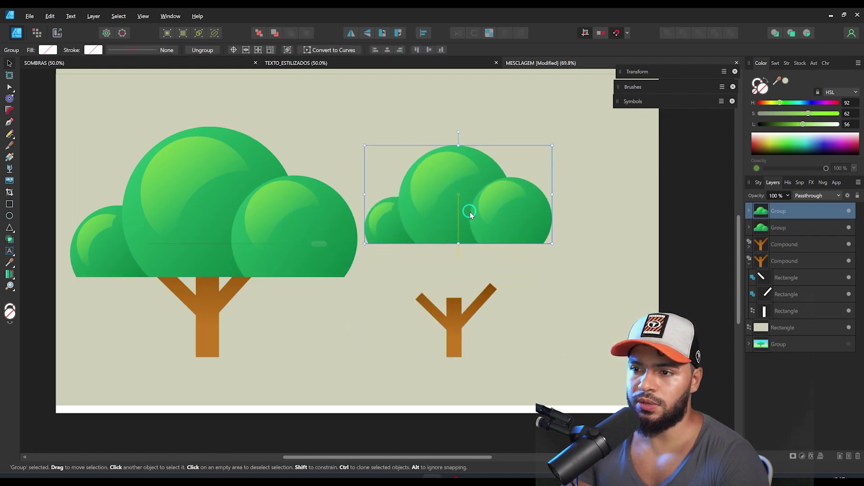
scroll(478, 230, "up", 1)
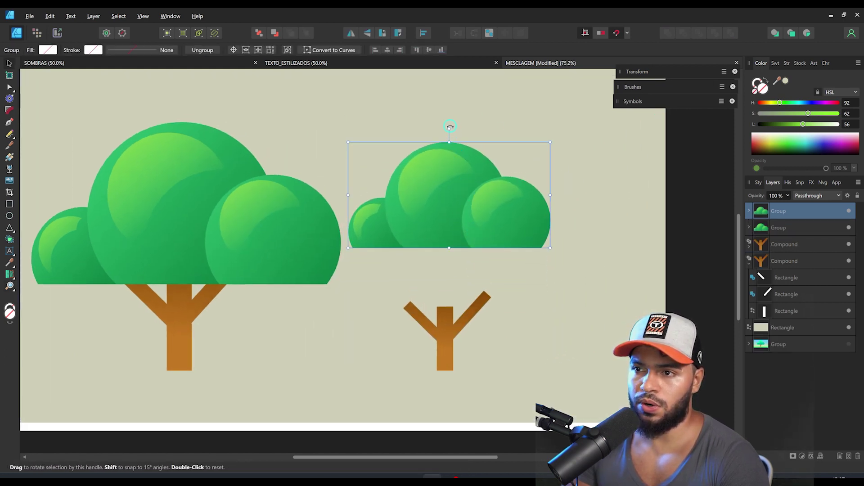
left_click_drag(450, 127, 509, 174)
key("ctrl+z")
Step: Extend the small tree's trunk up to its crown and move both branches up to meet the foliage
left_click(444, 315)
double_click(445, 311)
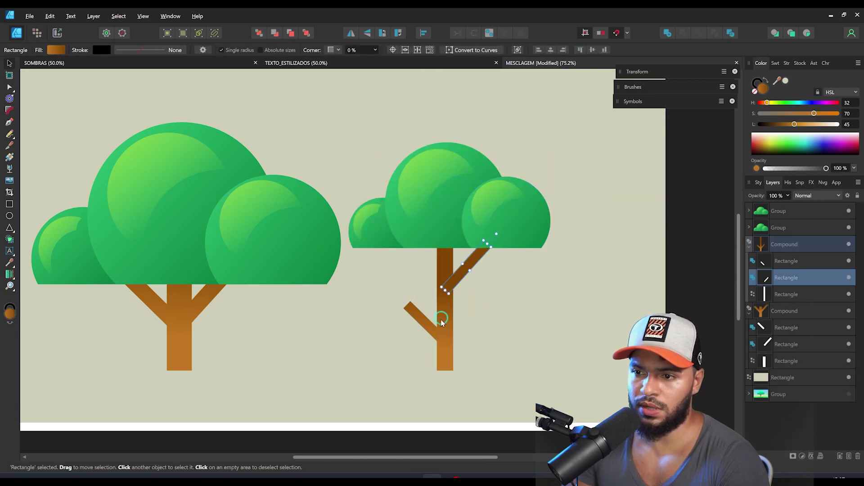
key("ctrl+z")
key("ctrl+space")
left_click_drag(428, 267, 460, 255)
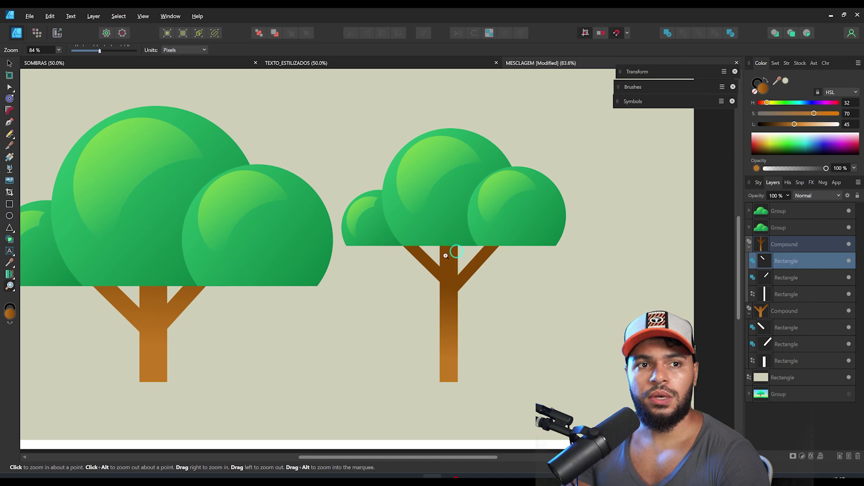
left_click(446, 255, "alt")
key("v")
Step: Select the small tree's trunk and crown and move them farther right from the large tree
left_click(784, 244)
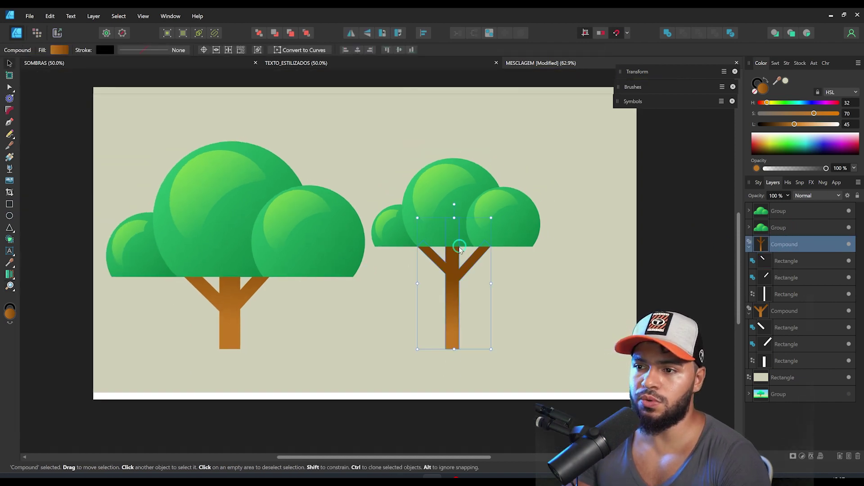
left_click(447, 198, "shift")
left_click_drag(466, 212, 493, 240)
key("ctrl+space")
left_click_drag(400, 245, 476, 274)
key("space")
Step: Examine how the small tree's two branches can still be selected individually inside its trunk compound
double_click(492, 279)
left_click(797, 248)
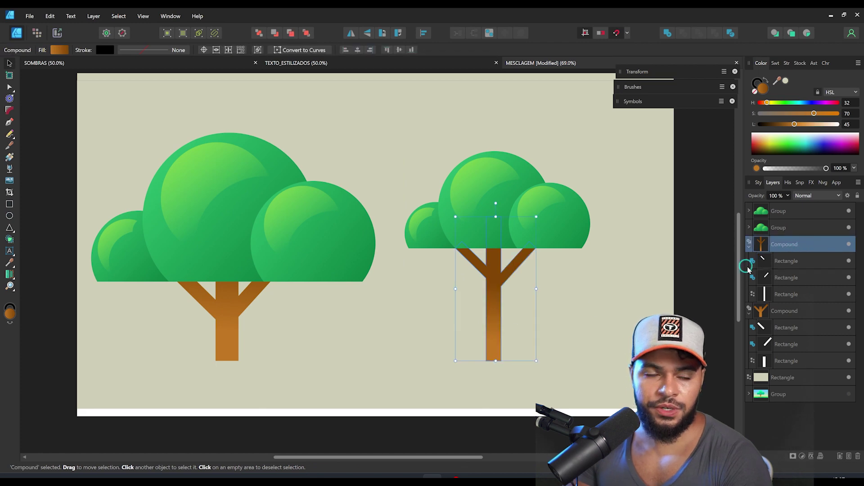
double_click(518, 269)
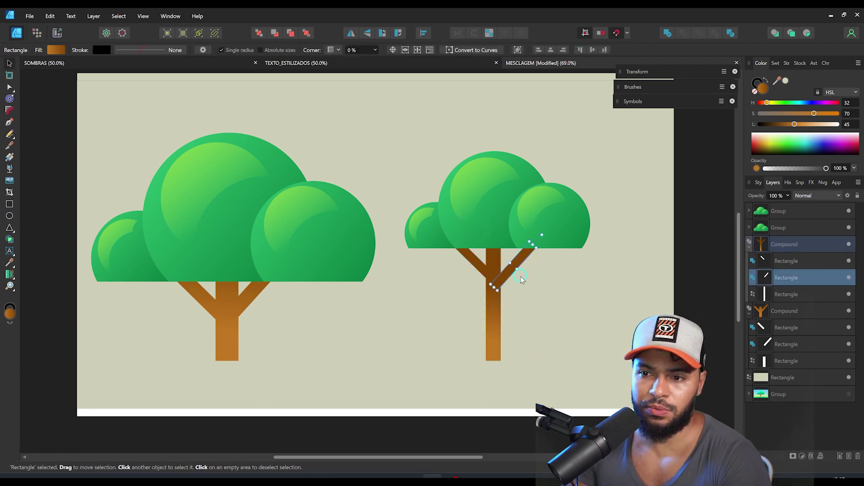
key("ctrl+space")
left_click_drag(183, 315, 432, 294)
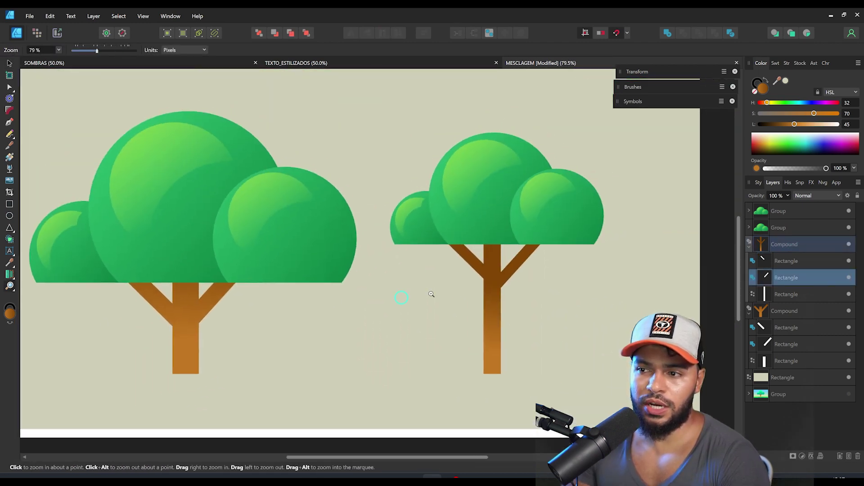
left_click(492, 261)
left_click(519, 260, "ctrl+shift")
left_click_drag(256, 287, 403, 283)
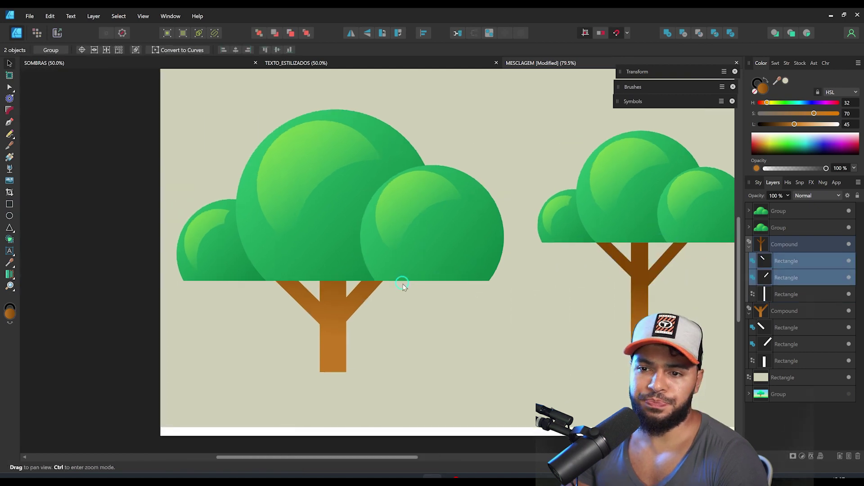
left_click(396, 299)
Step: Examine the large tree's trunk compound with the Node Tool and the Corner Tool
double_click(327, 318)
key("ctrl+space")
left_click_drag(293, 321, 420, 312)
left_click(782, 312)
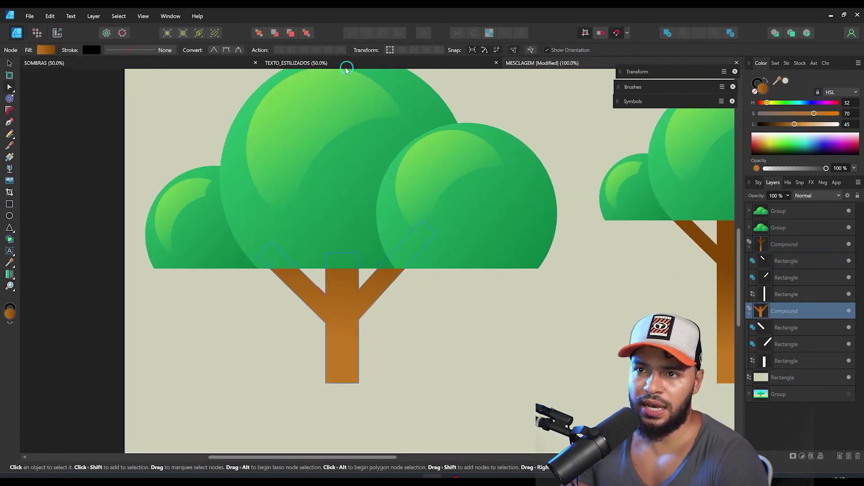
key("c")
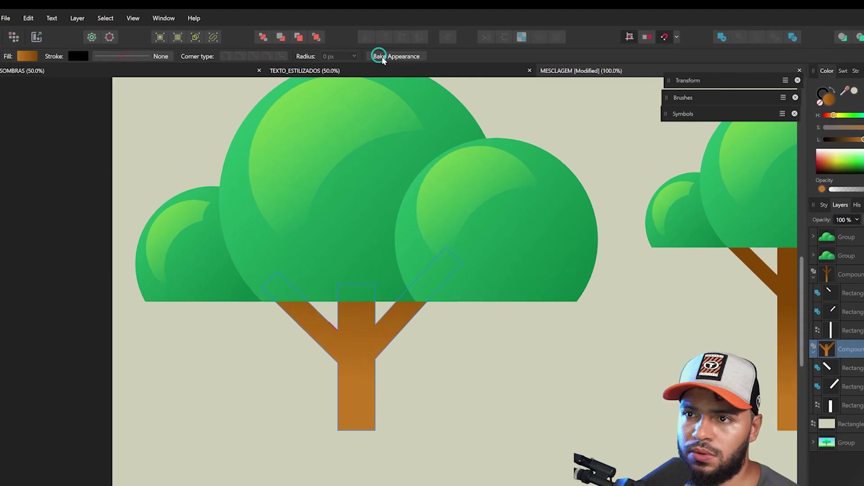
key("v")
Step: Convert the large tree's trunk compound to a curve and select the end nodes of its left branch and trunk top
key("space")
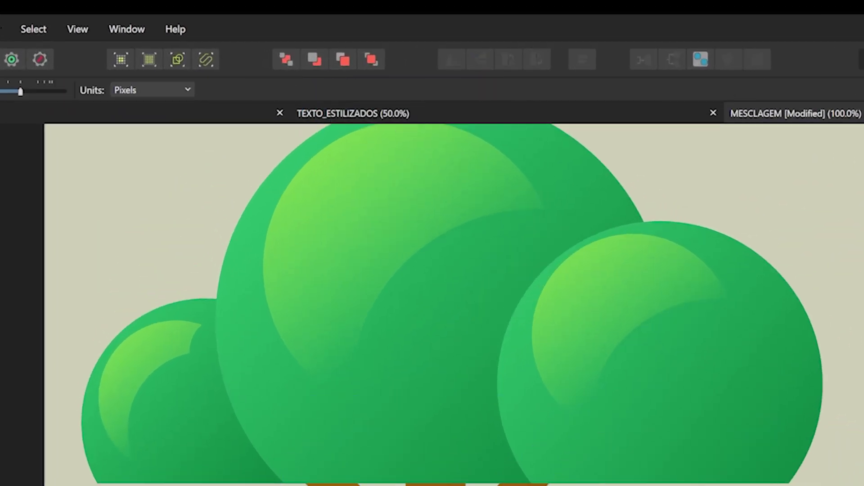
left_click_drag(428, 477, 369, 296)
key("space")
scroll(305, 323, "up", 2)
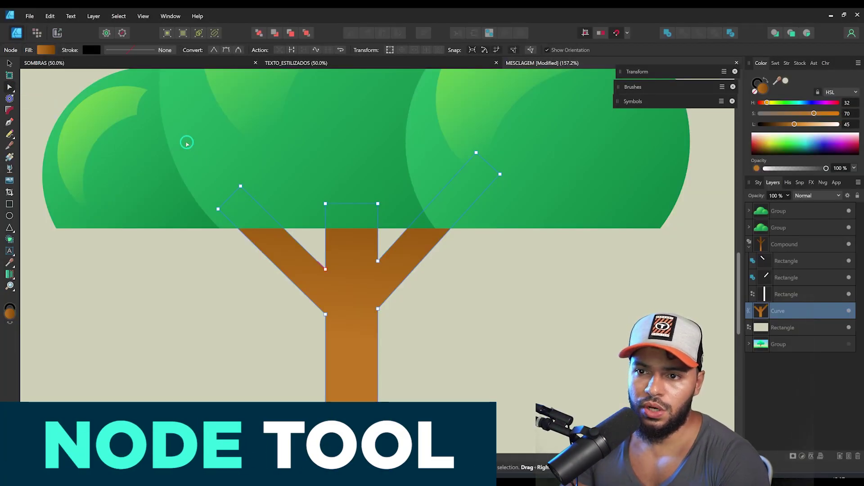
left_click_drag(365, 290, 324, 310)
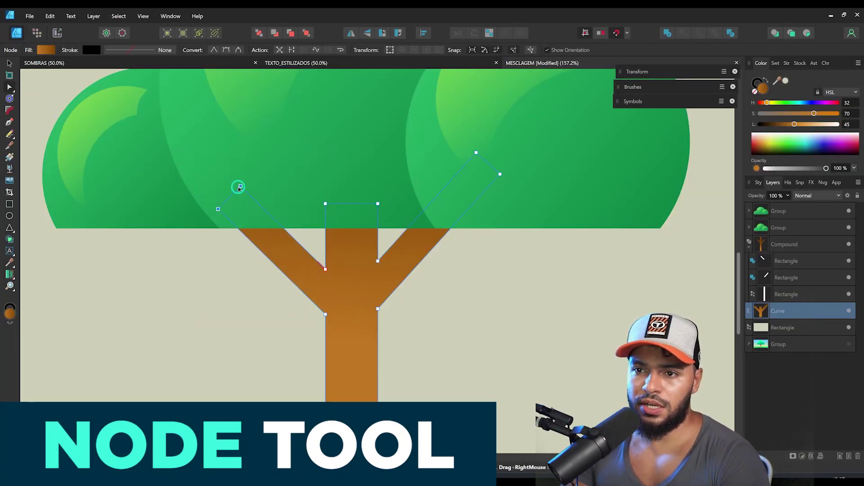
left_click_drag(238, 188, 141, 167)
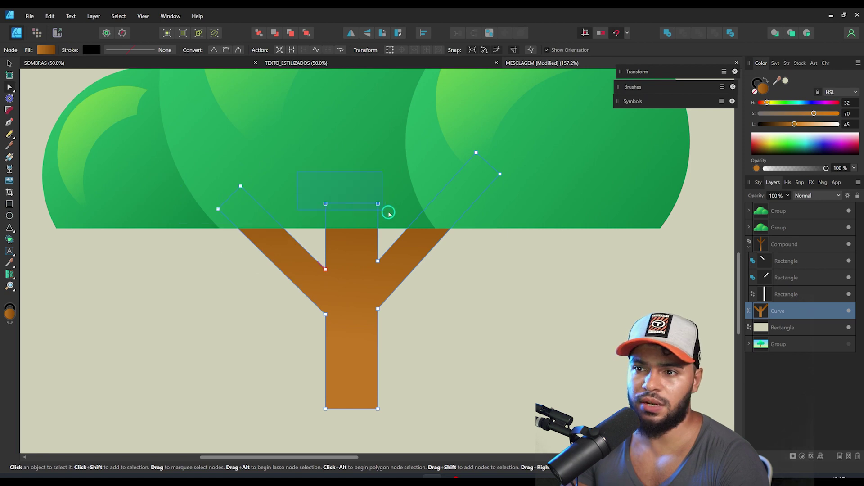
scroll(388, 214, "down", 2)
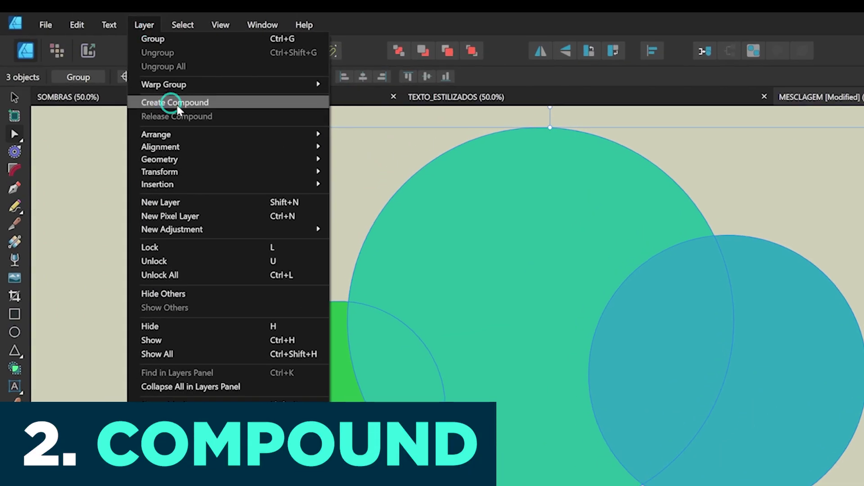
Step: Create a compound from the three overlapping crown circles
left_click(113, 66)
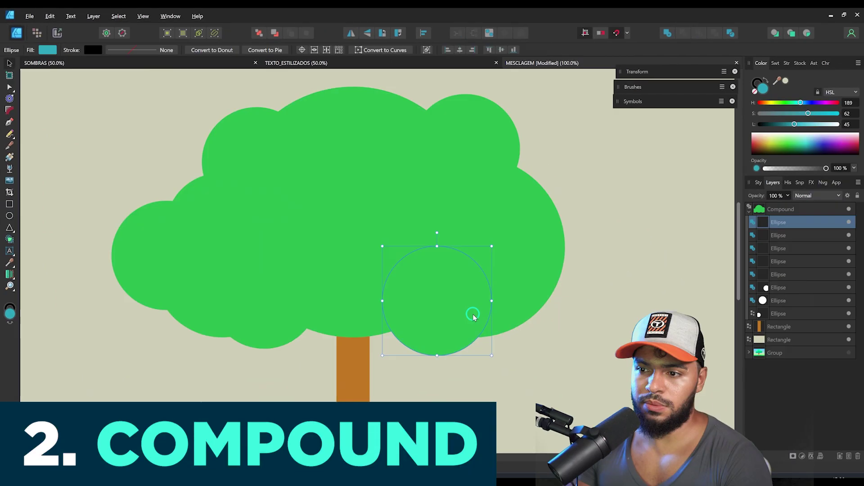